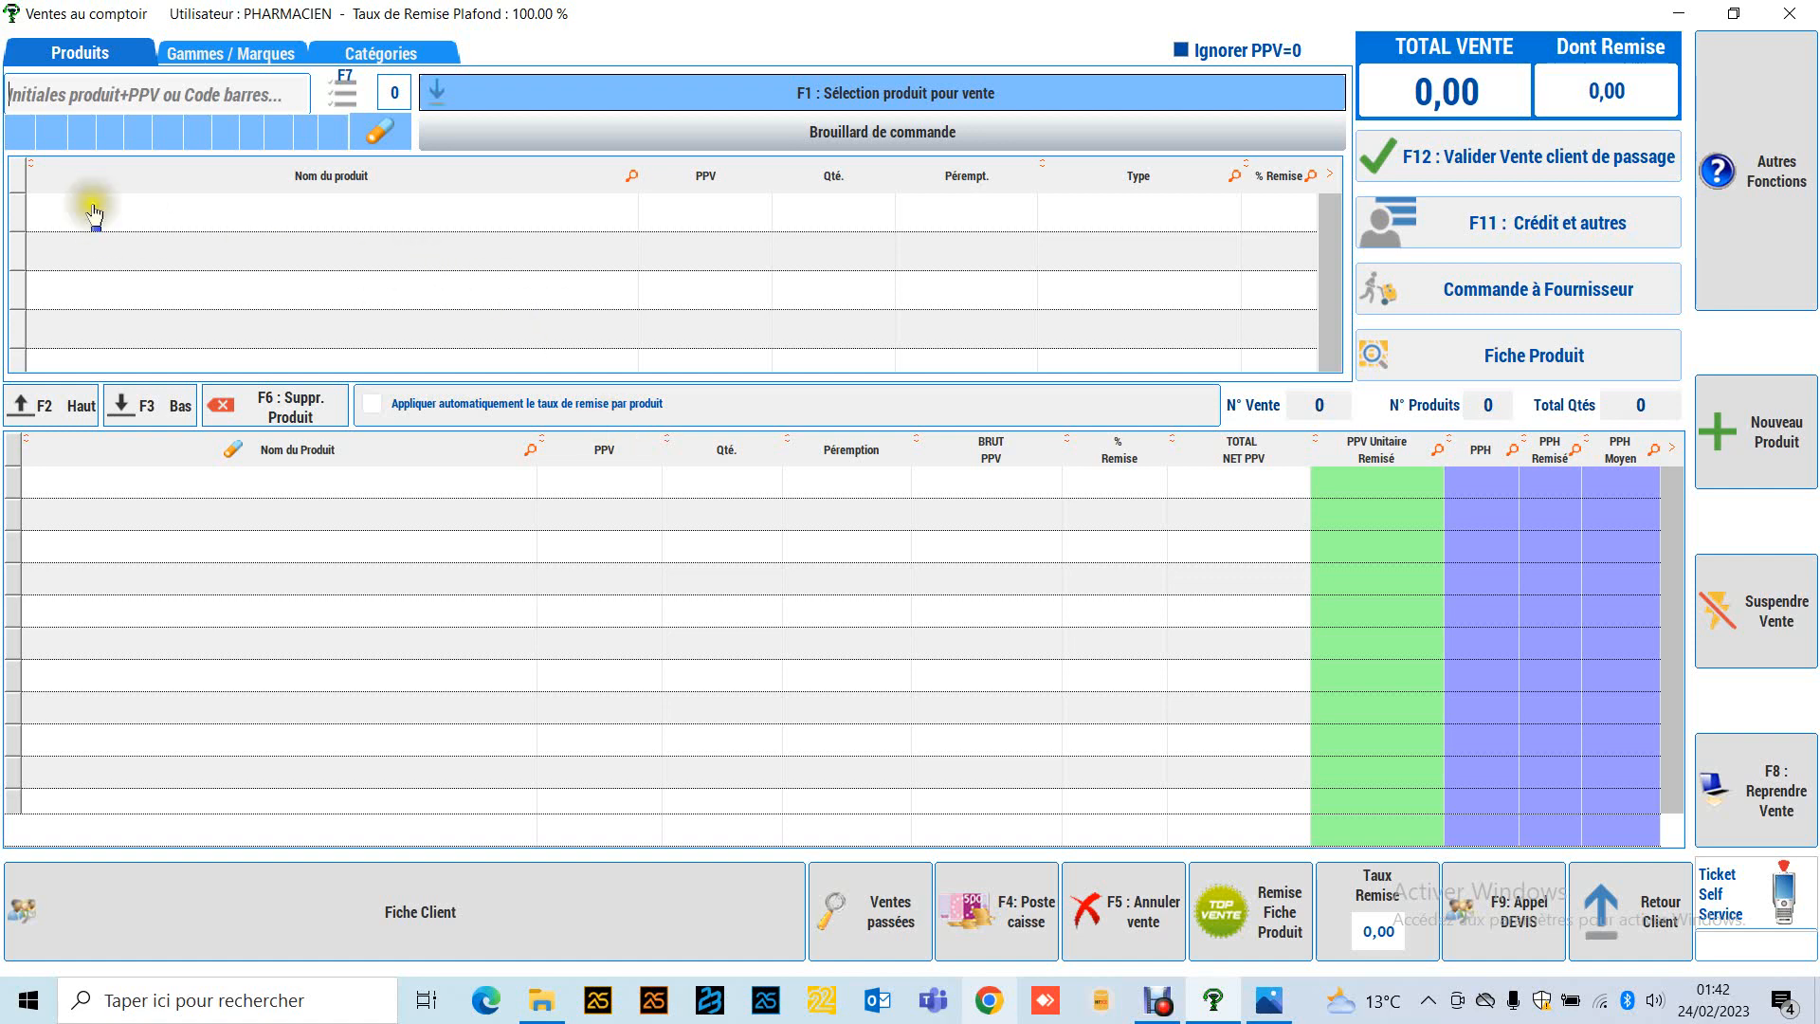
# Step: Filter the sale's product list by letter position, with A as the first letter and I as the third
pyautogui.click(20, 144)
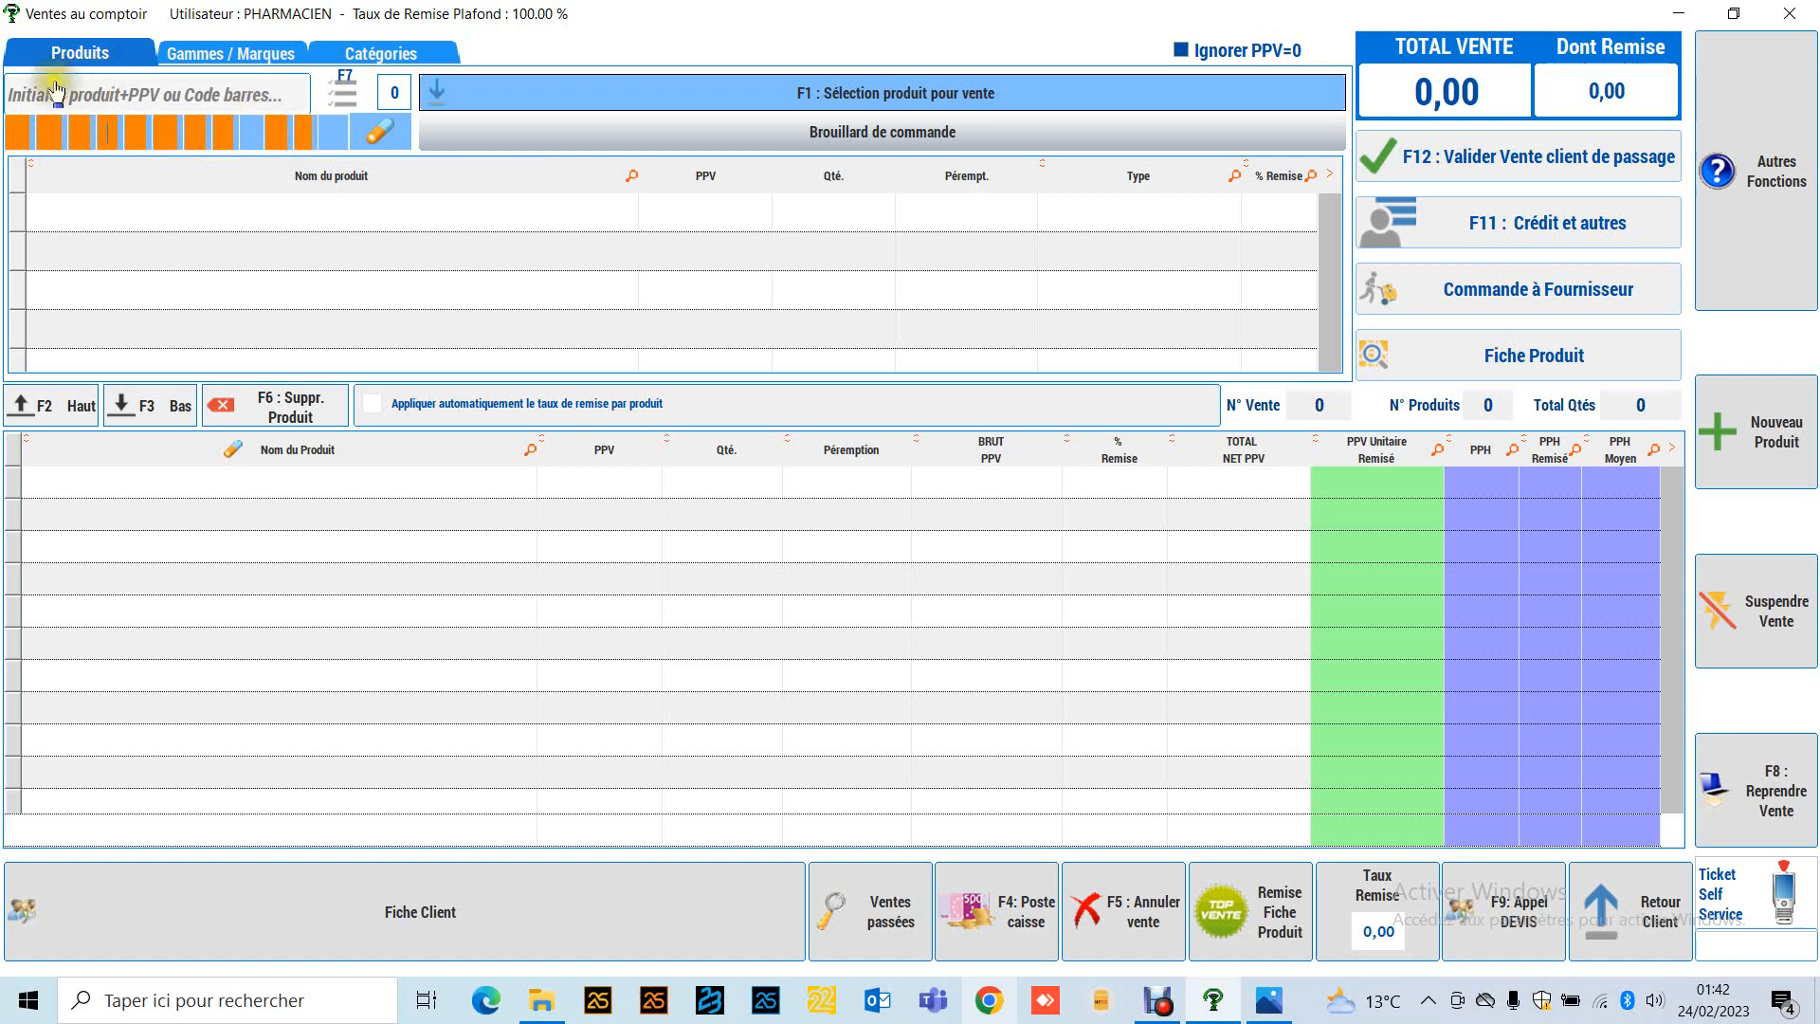
pyautogui.click(18, 130)
pyautogui.click(371, 133)
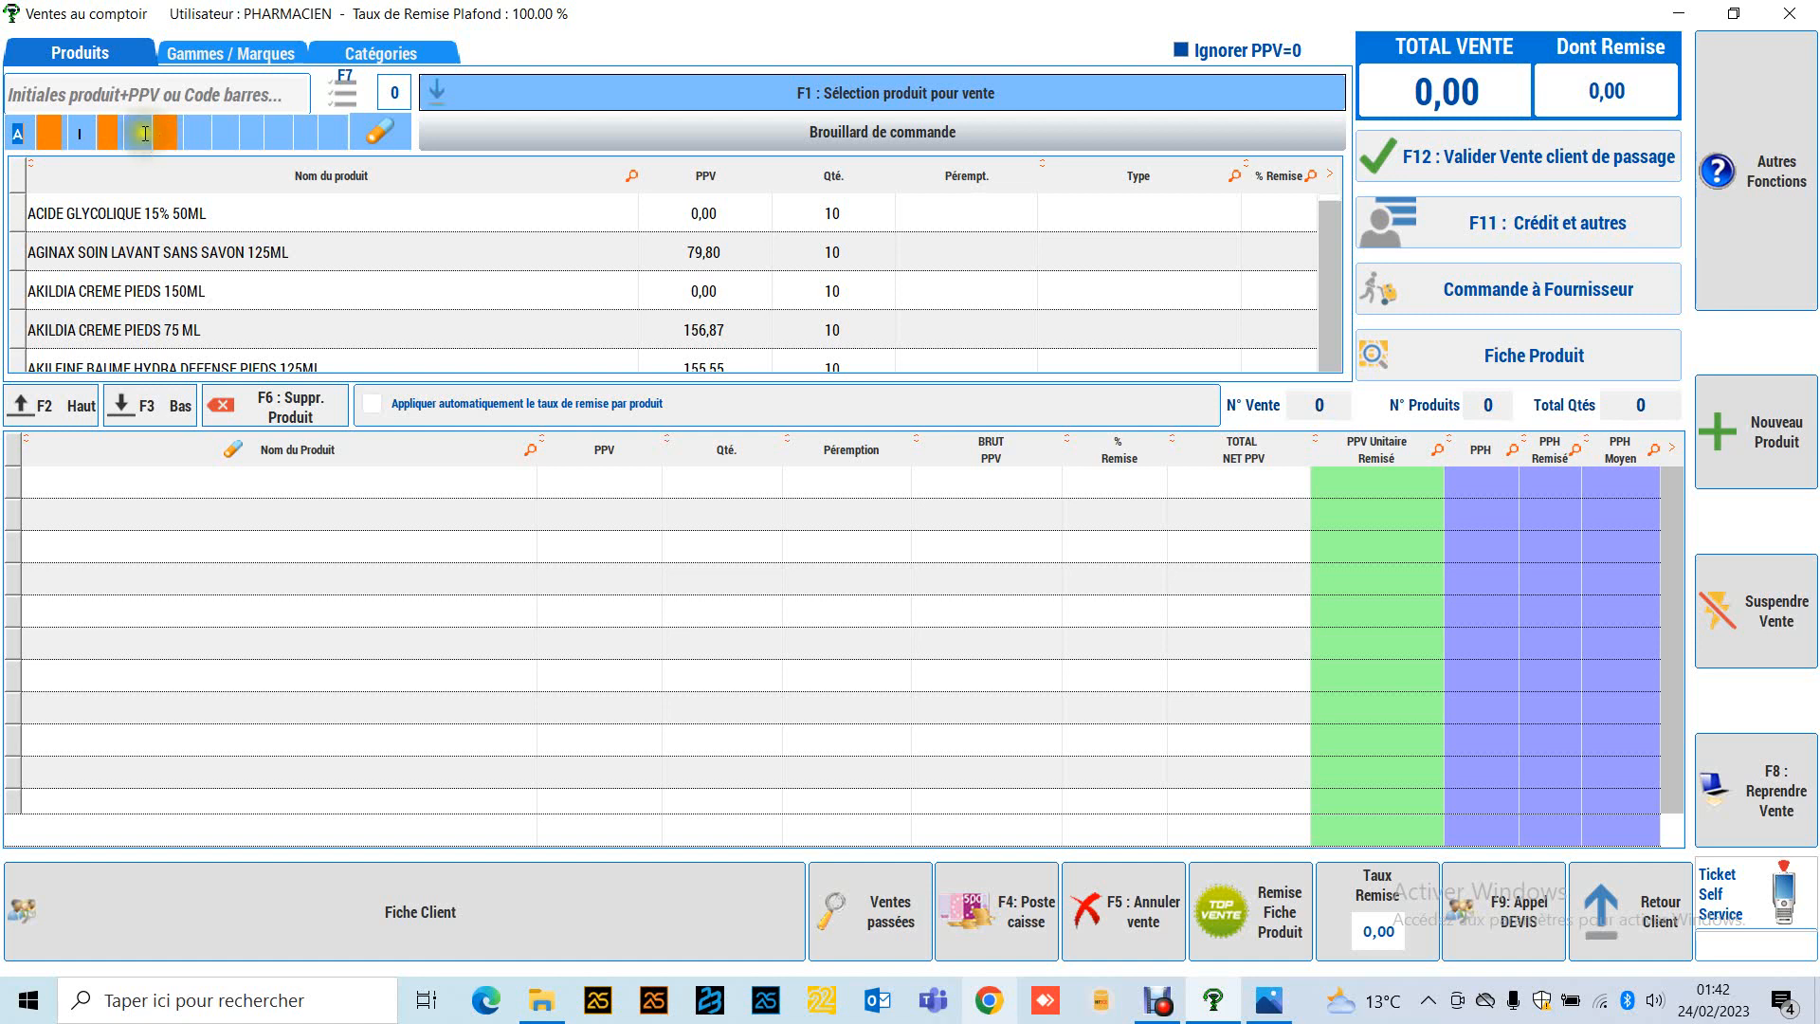
# Step: Run a keyword search for SHAM SEC in the counter sale and browse the matching products
pyautogui.click(51, 97)
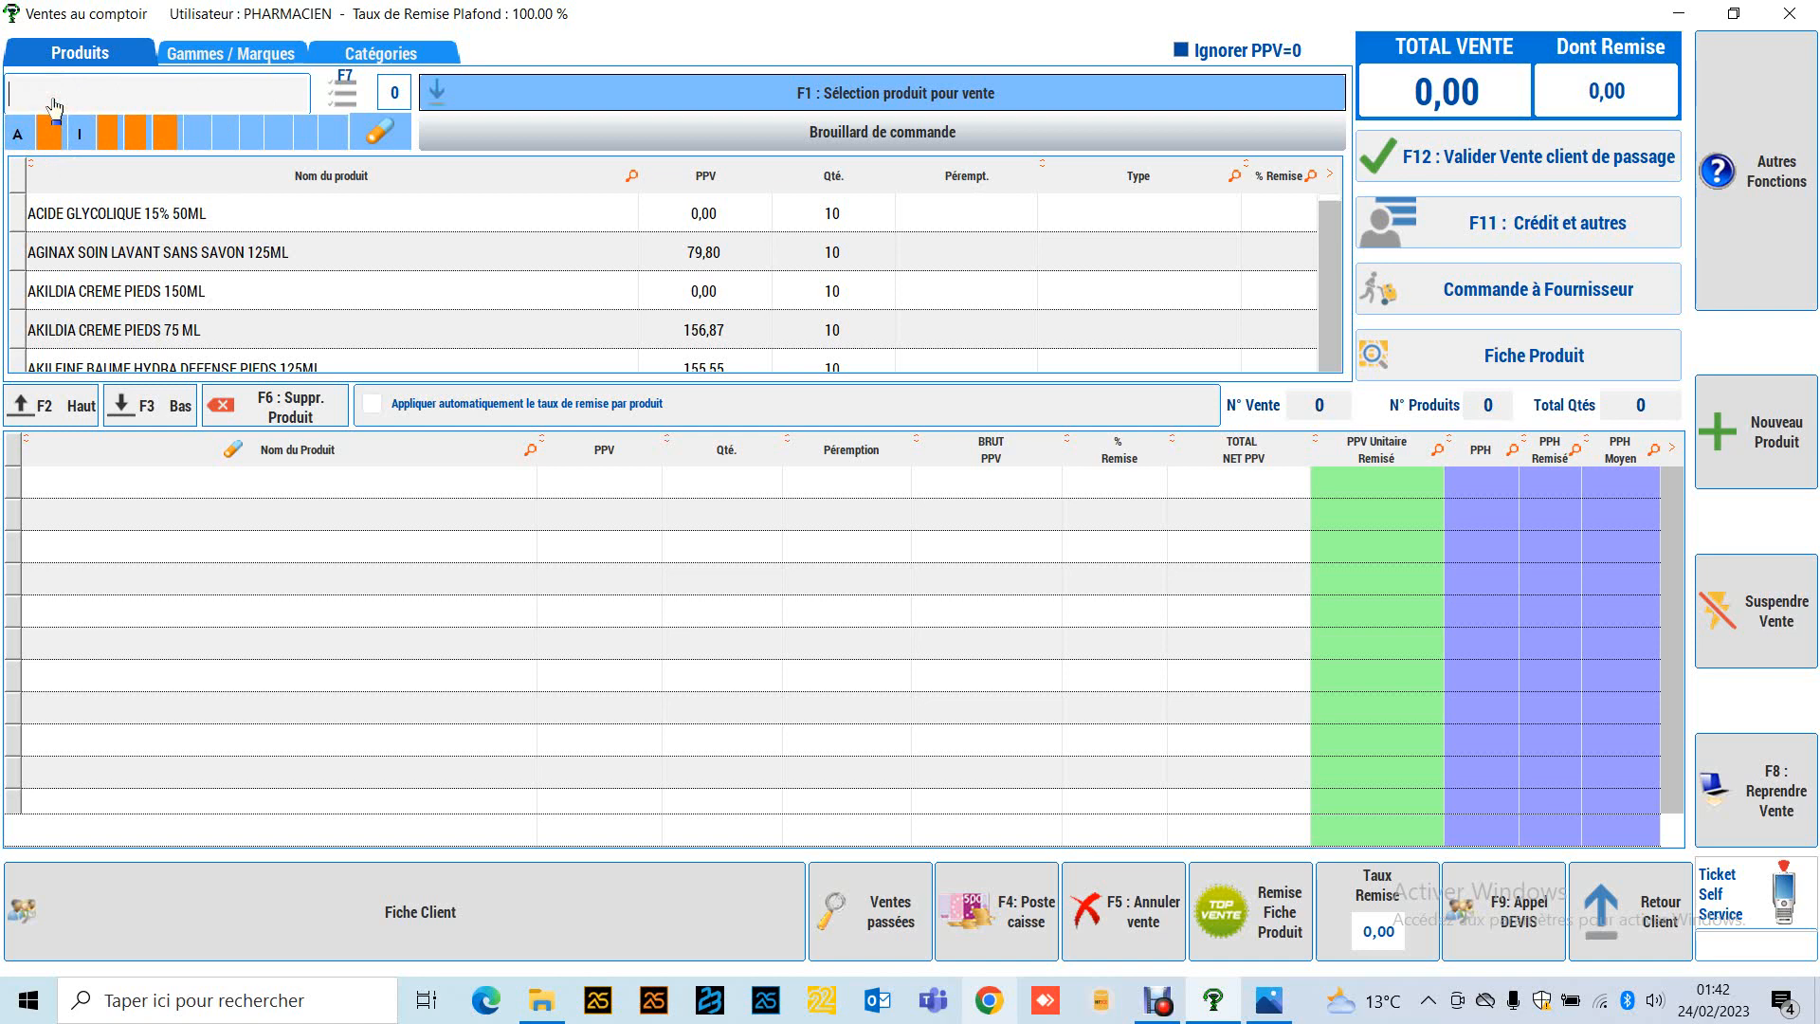
pyautogui.write('SH')
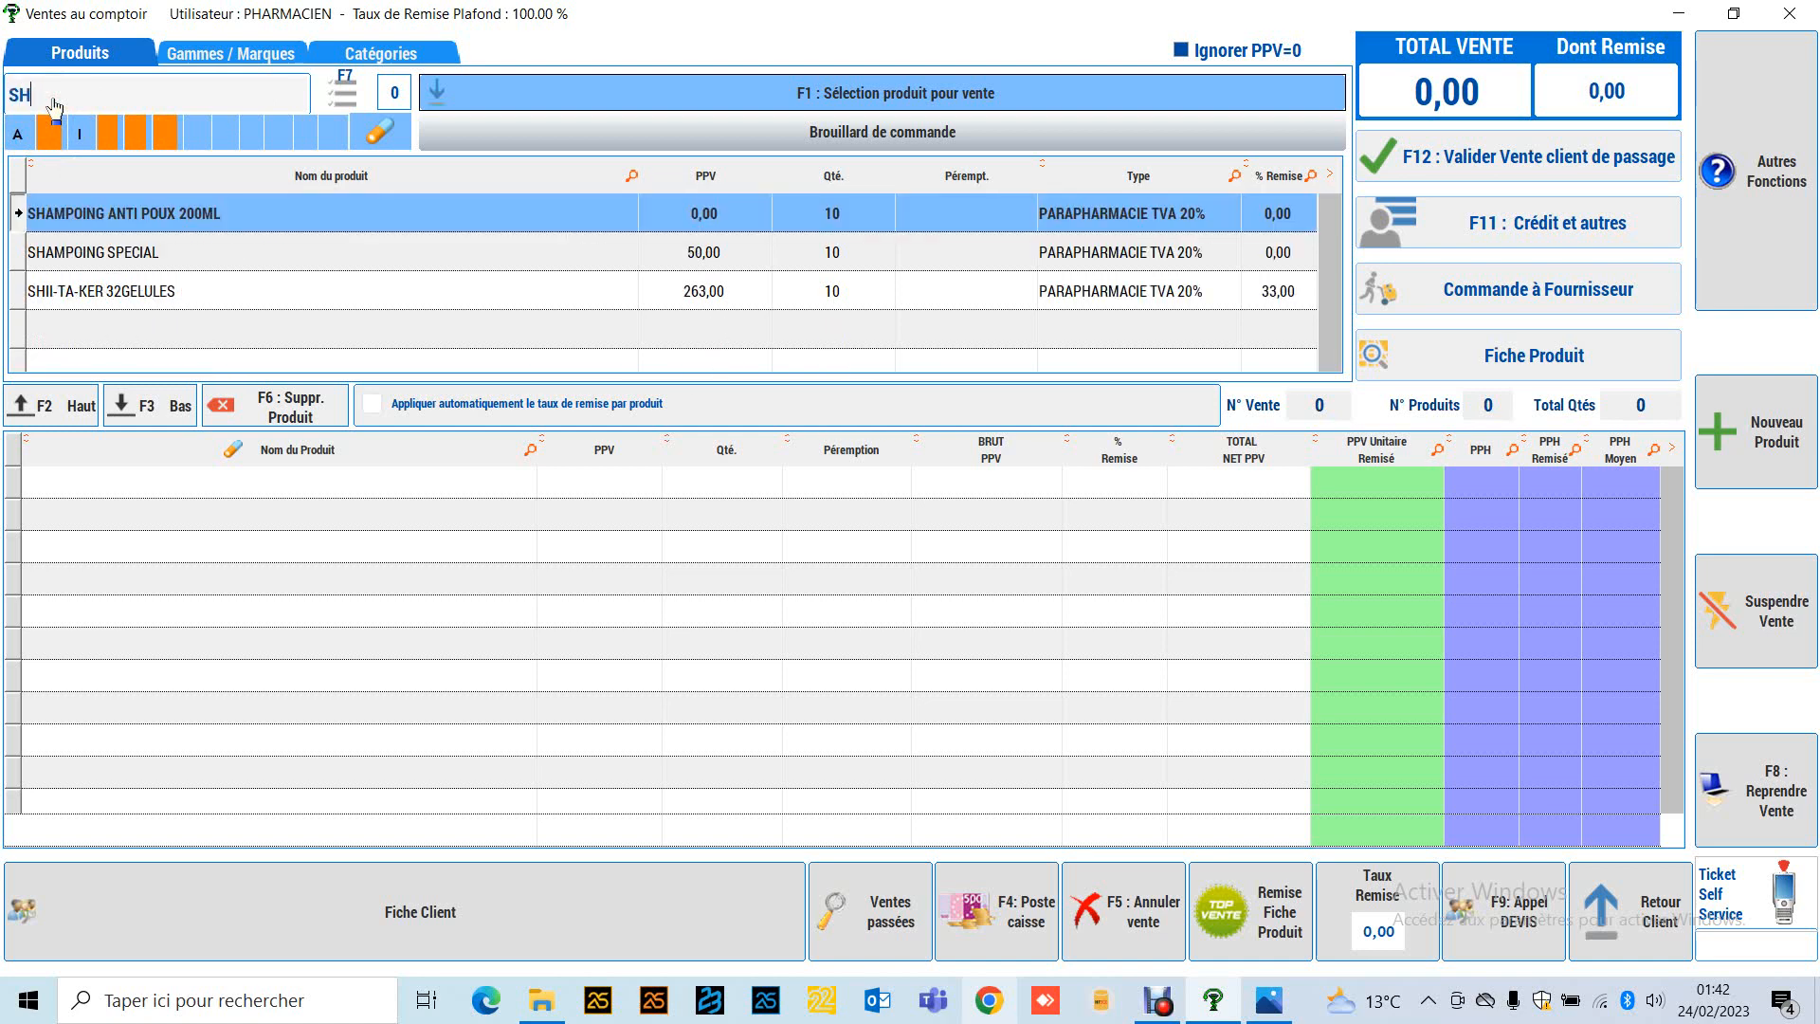
pyautogui.write('A')
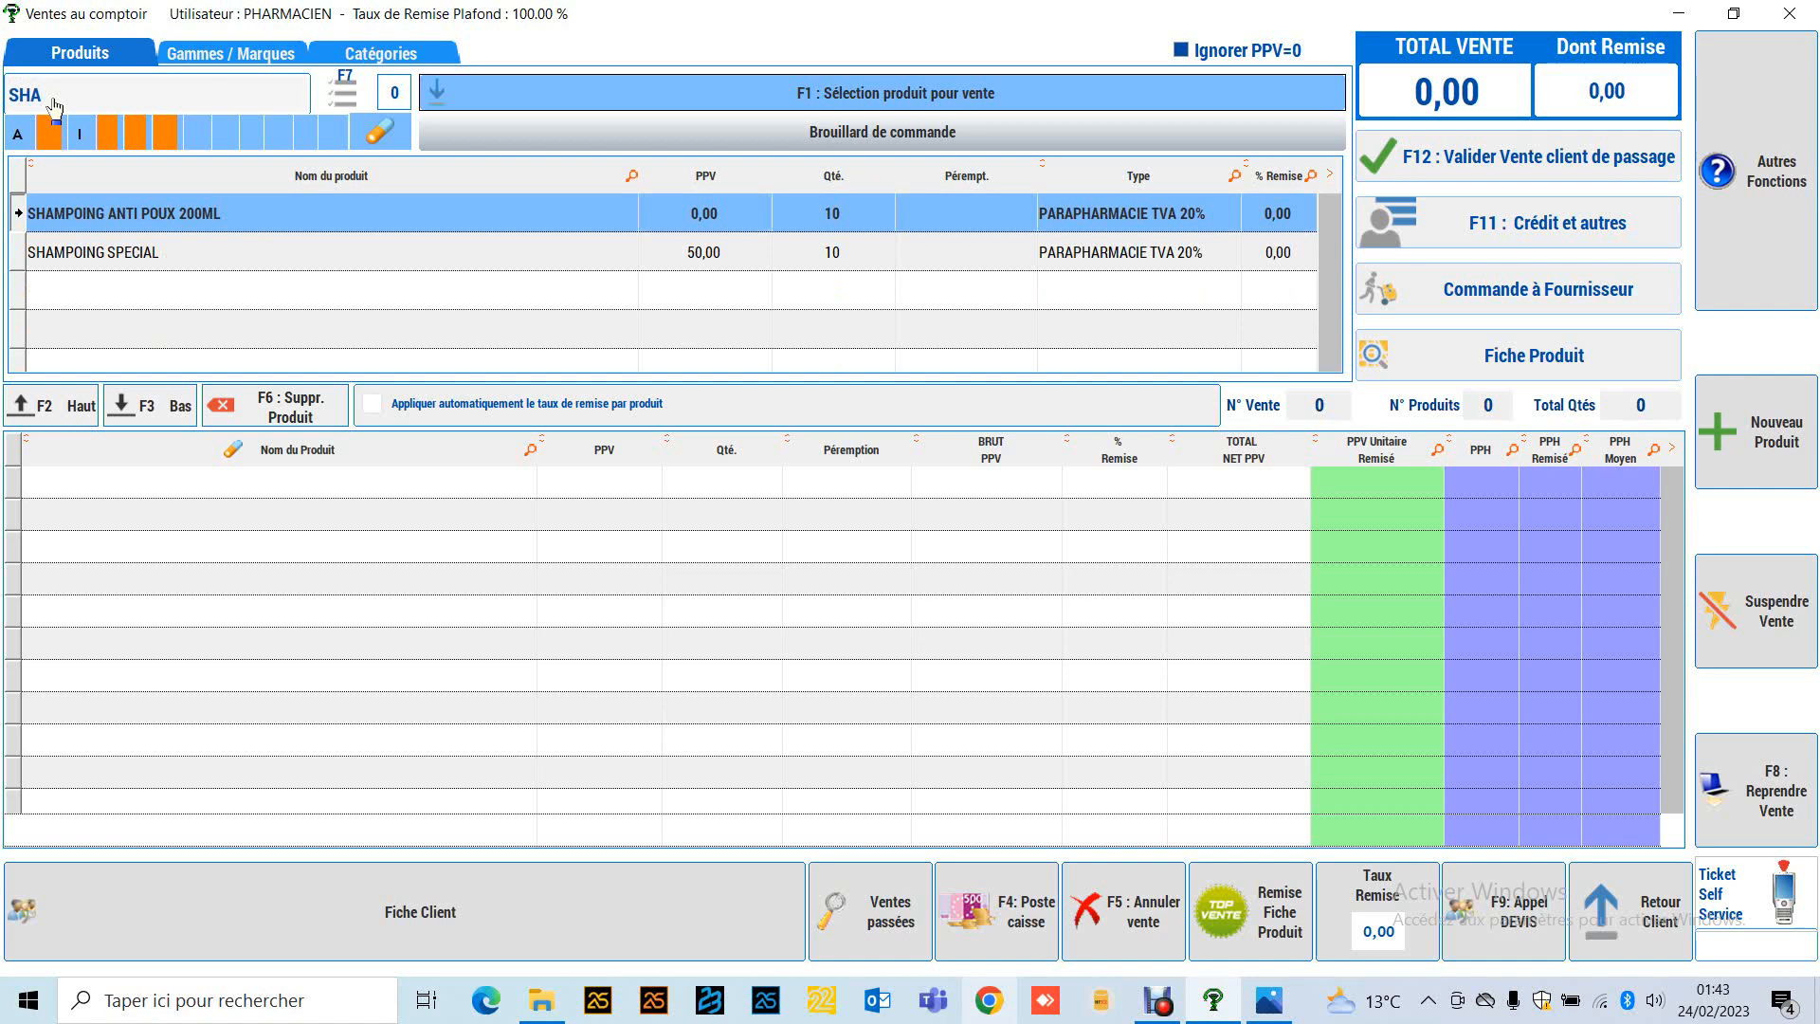
pyautogui.write('M SEC')
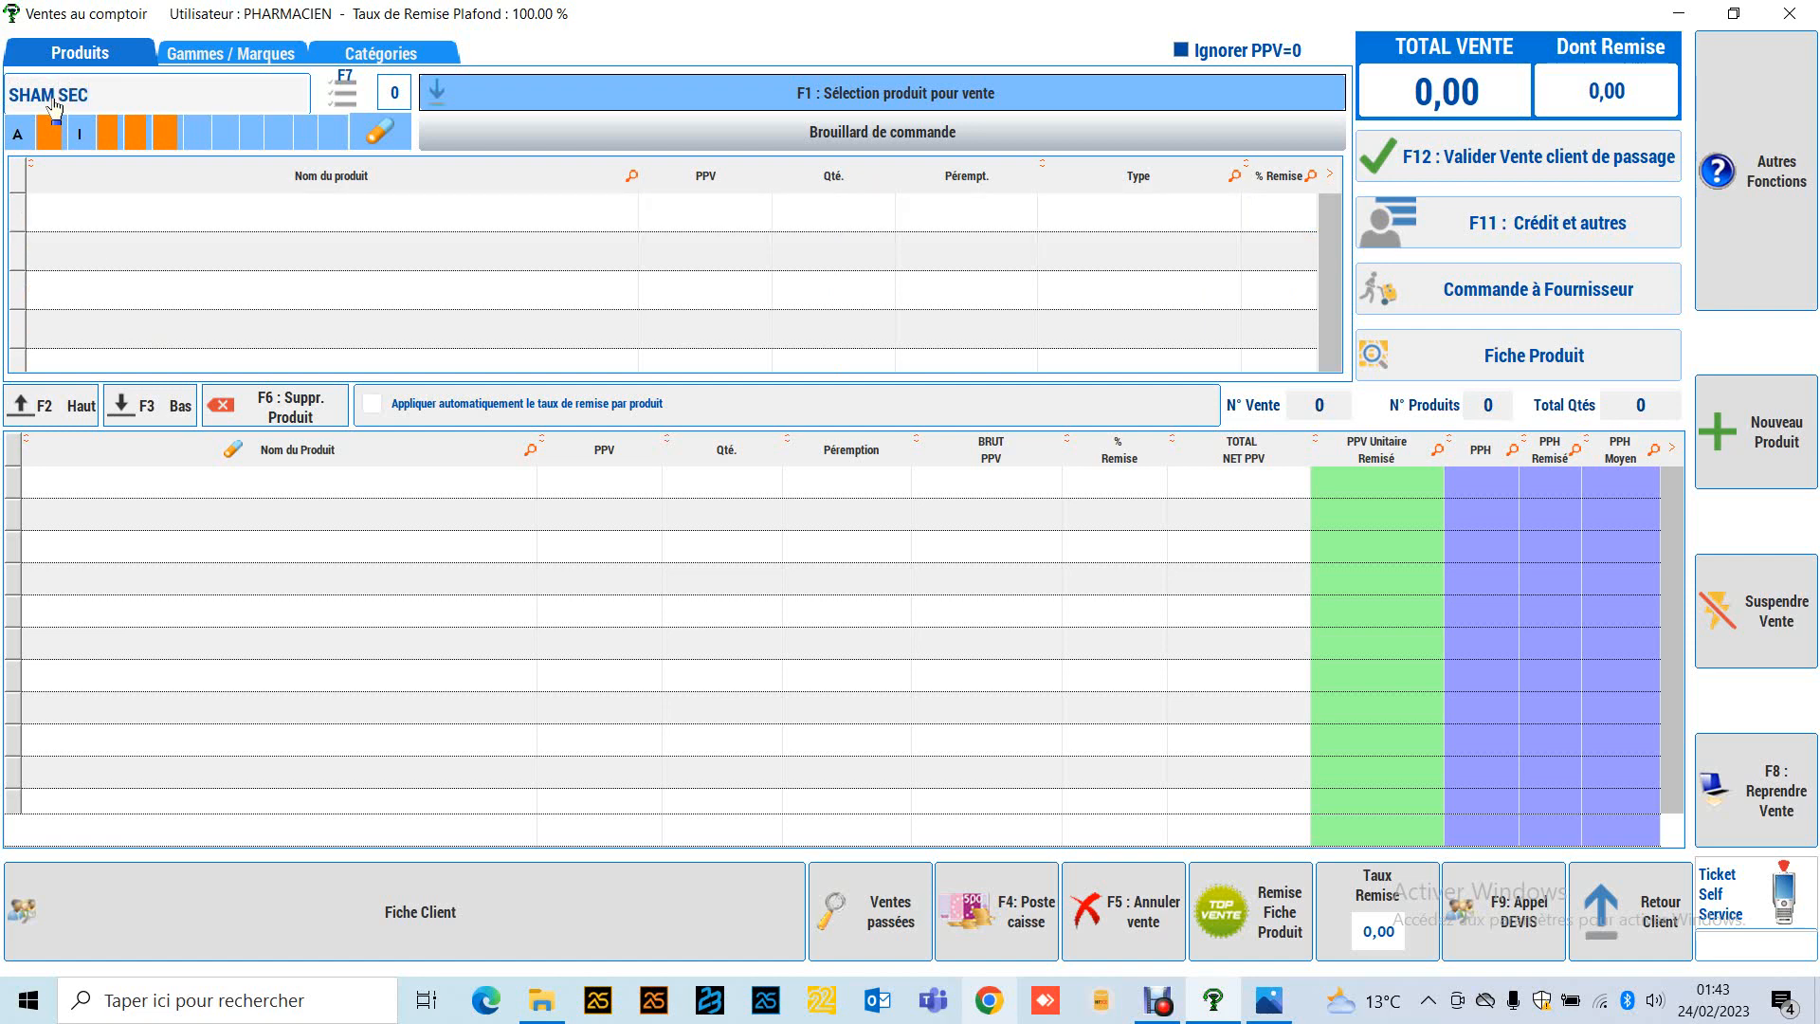
pyautogui.click(361, 111)
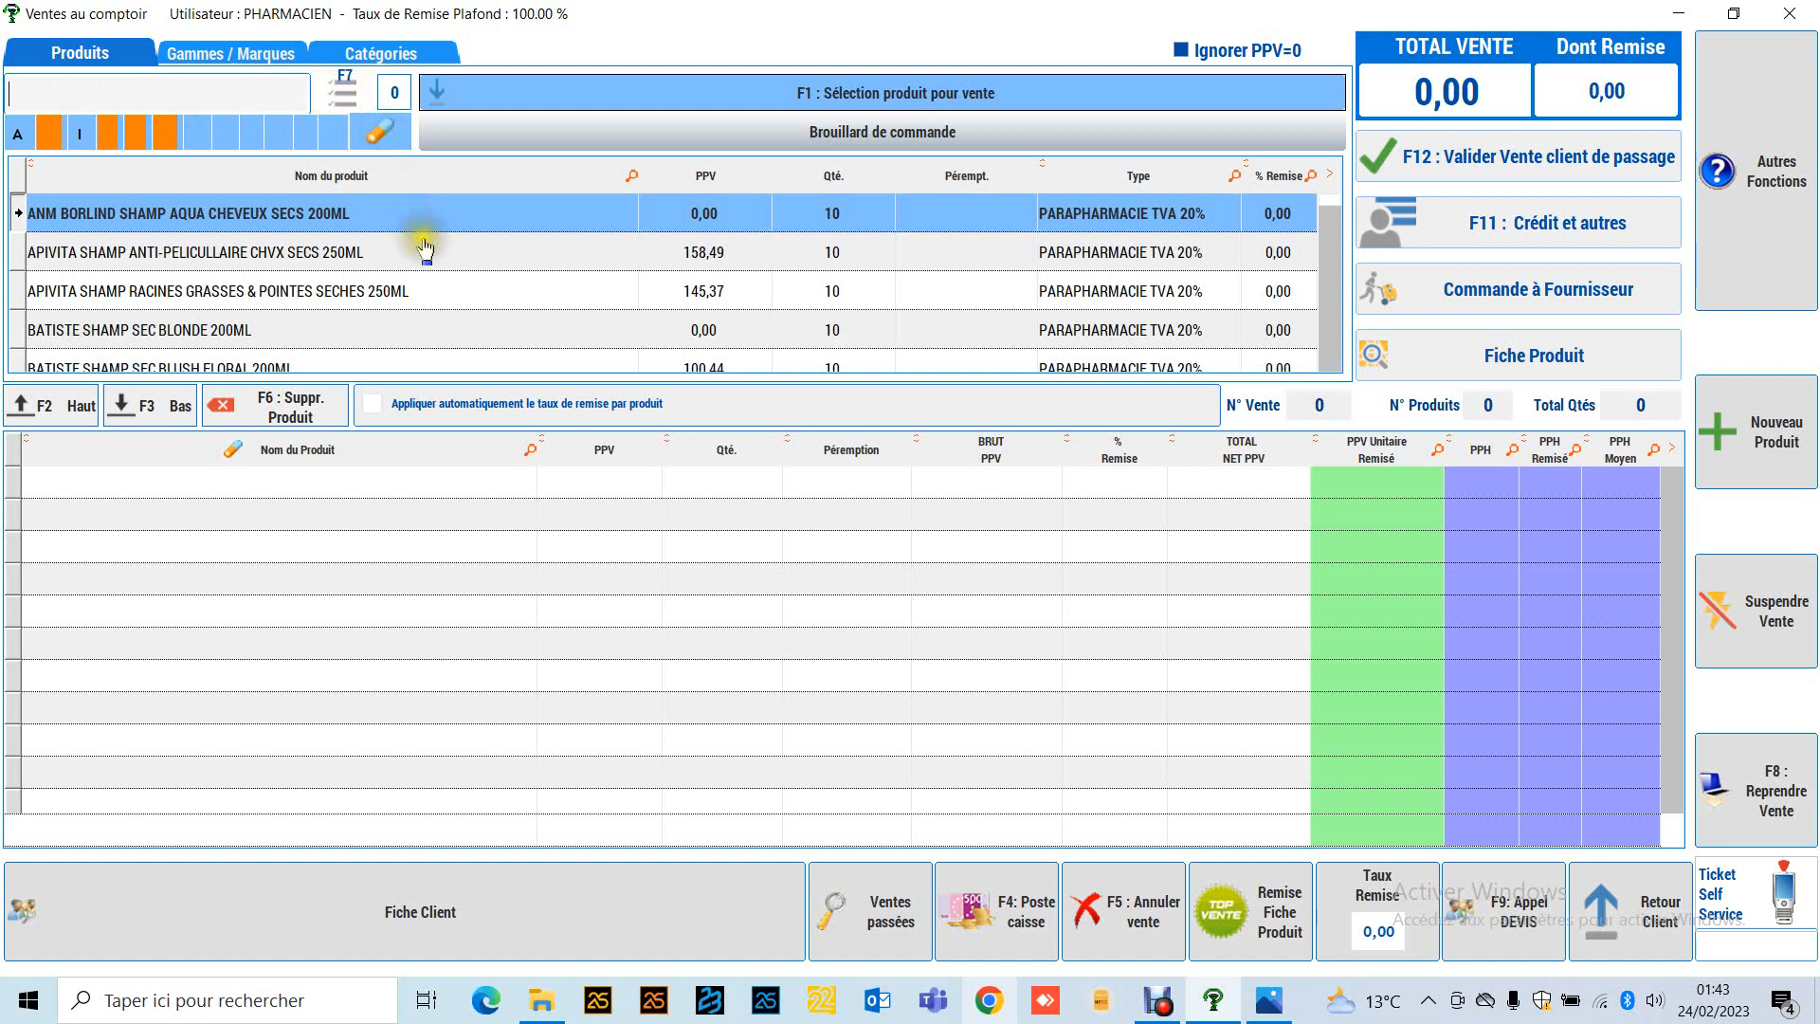
pyautogui.scroll(-4, 424, 246)
pyautogui.scroll(3, 424, 249)
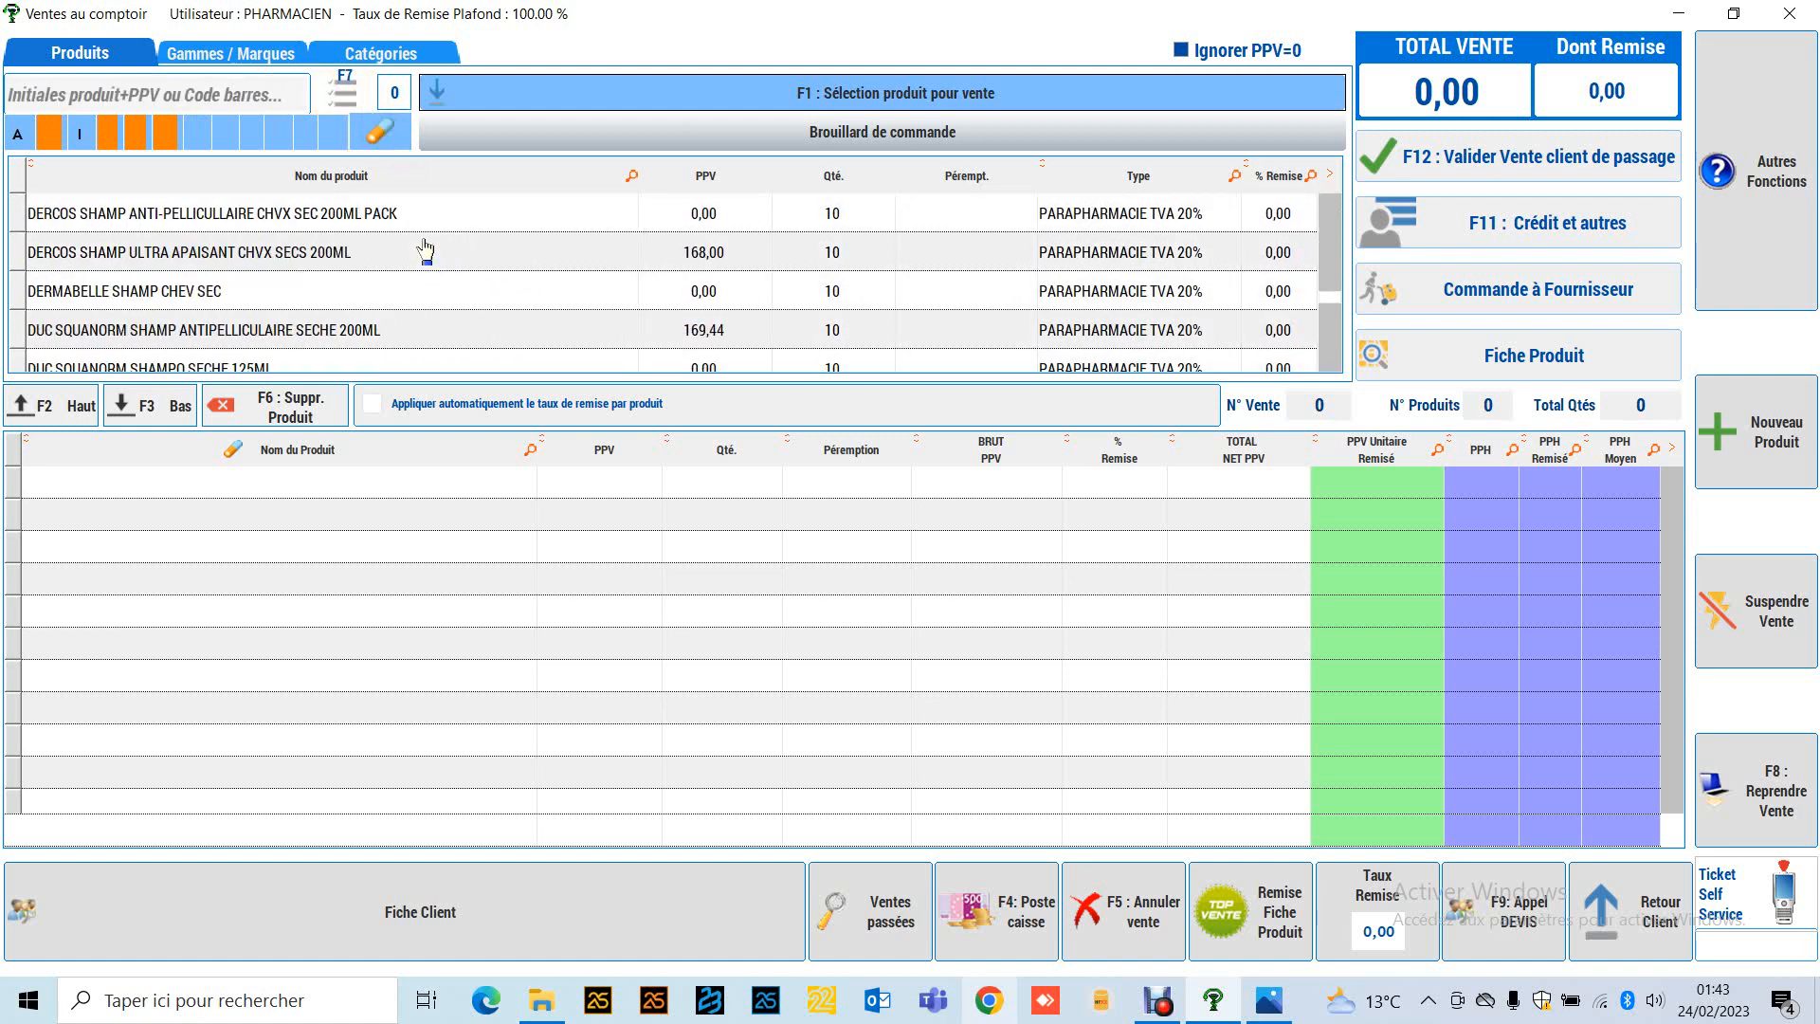
# Step: Narrow the product keyword search to SHAM SEC 200
pyautogui.click(193, 92)
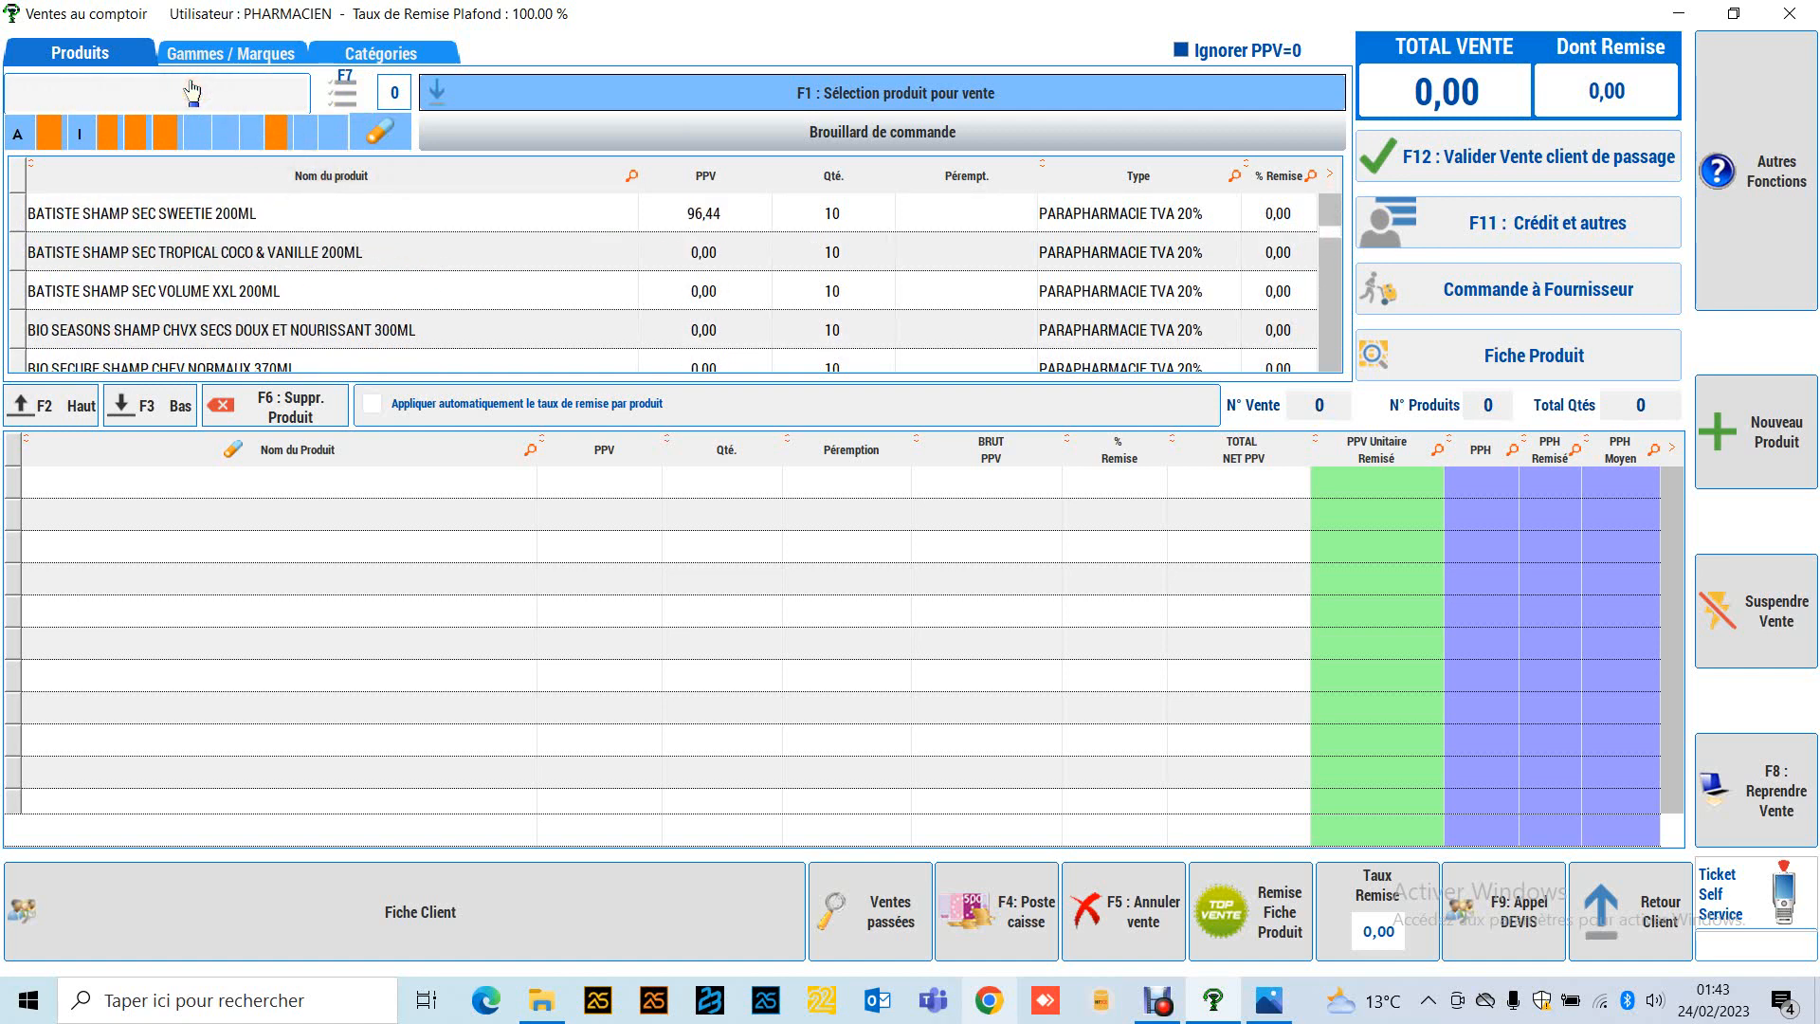
pyautogui.write('SHA')
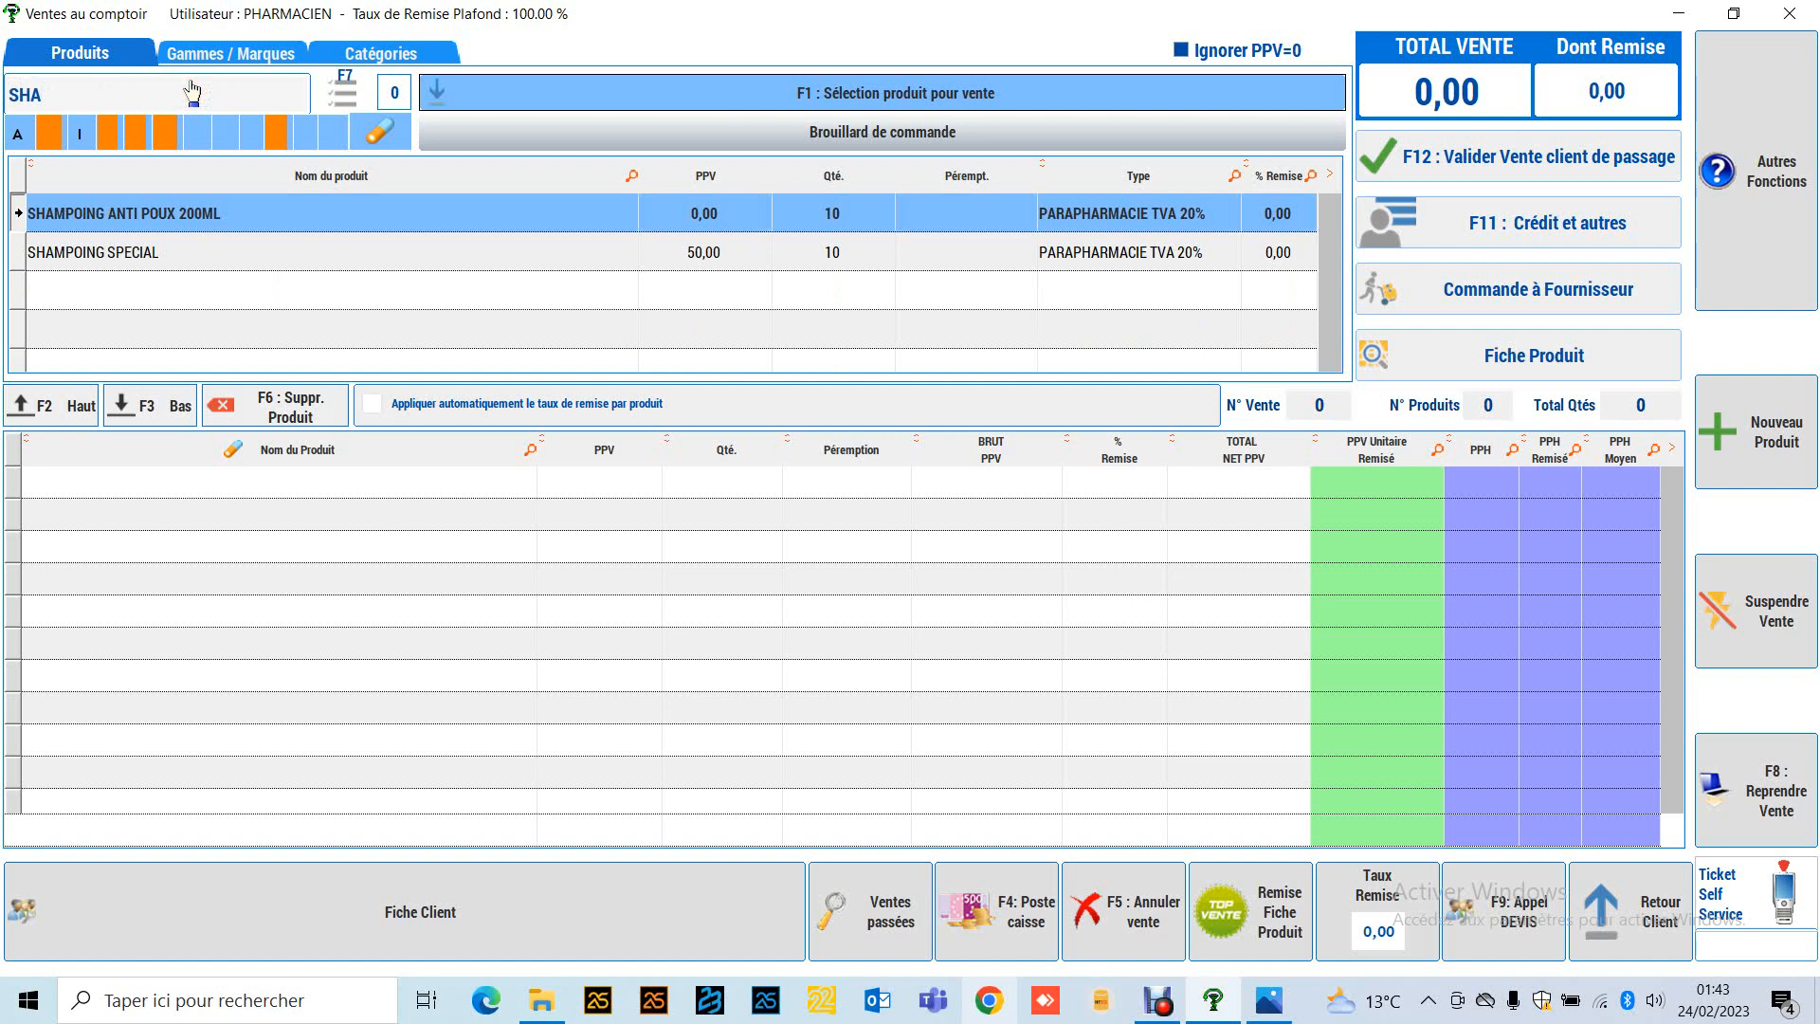
pyautogui.write('M SEC')
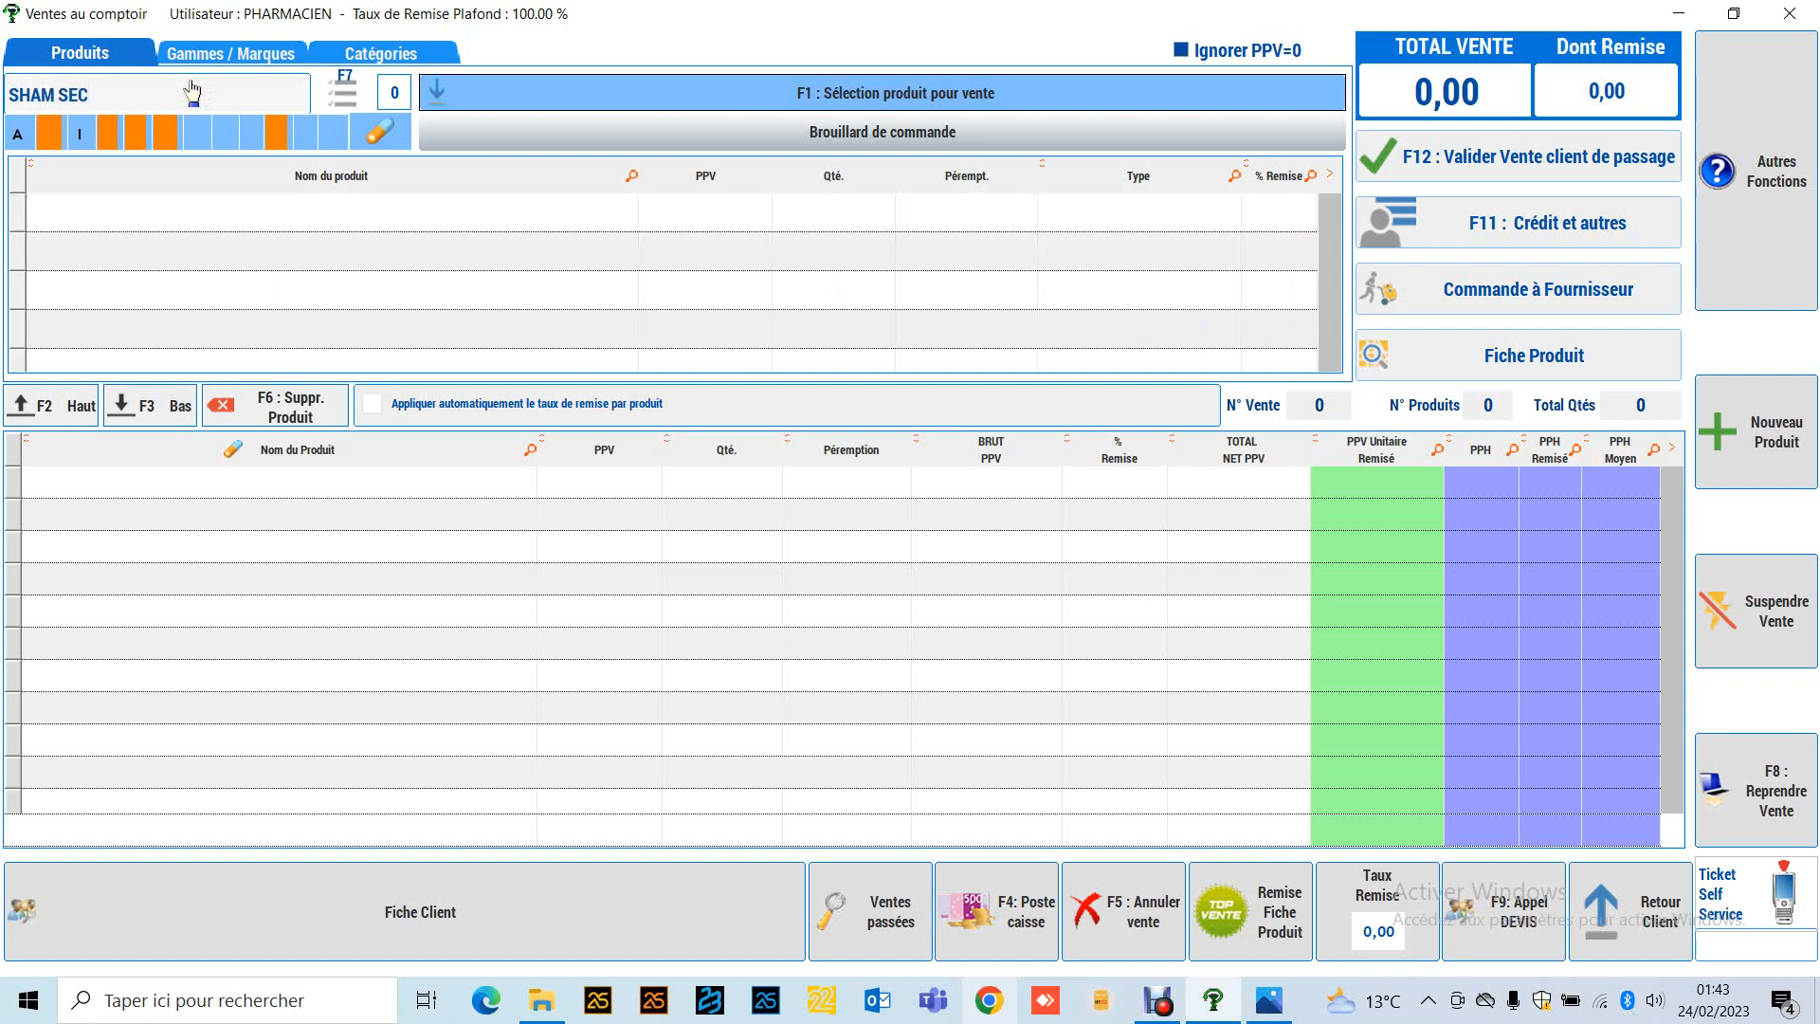
pyautogui.write(' 200')
pyautogui.click(360, 102)
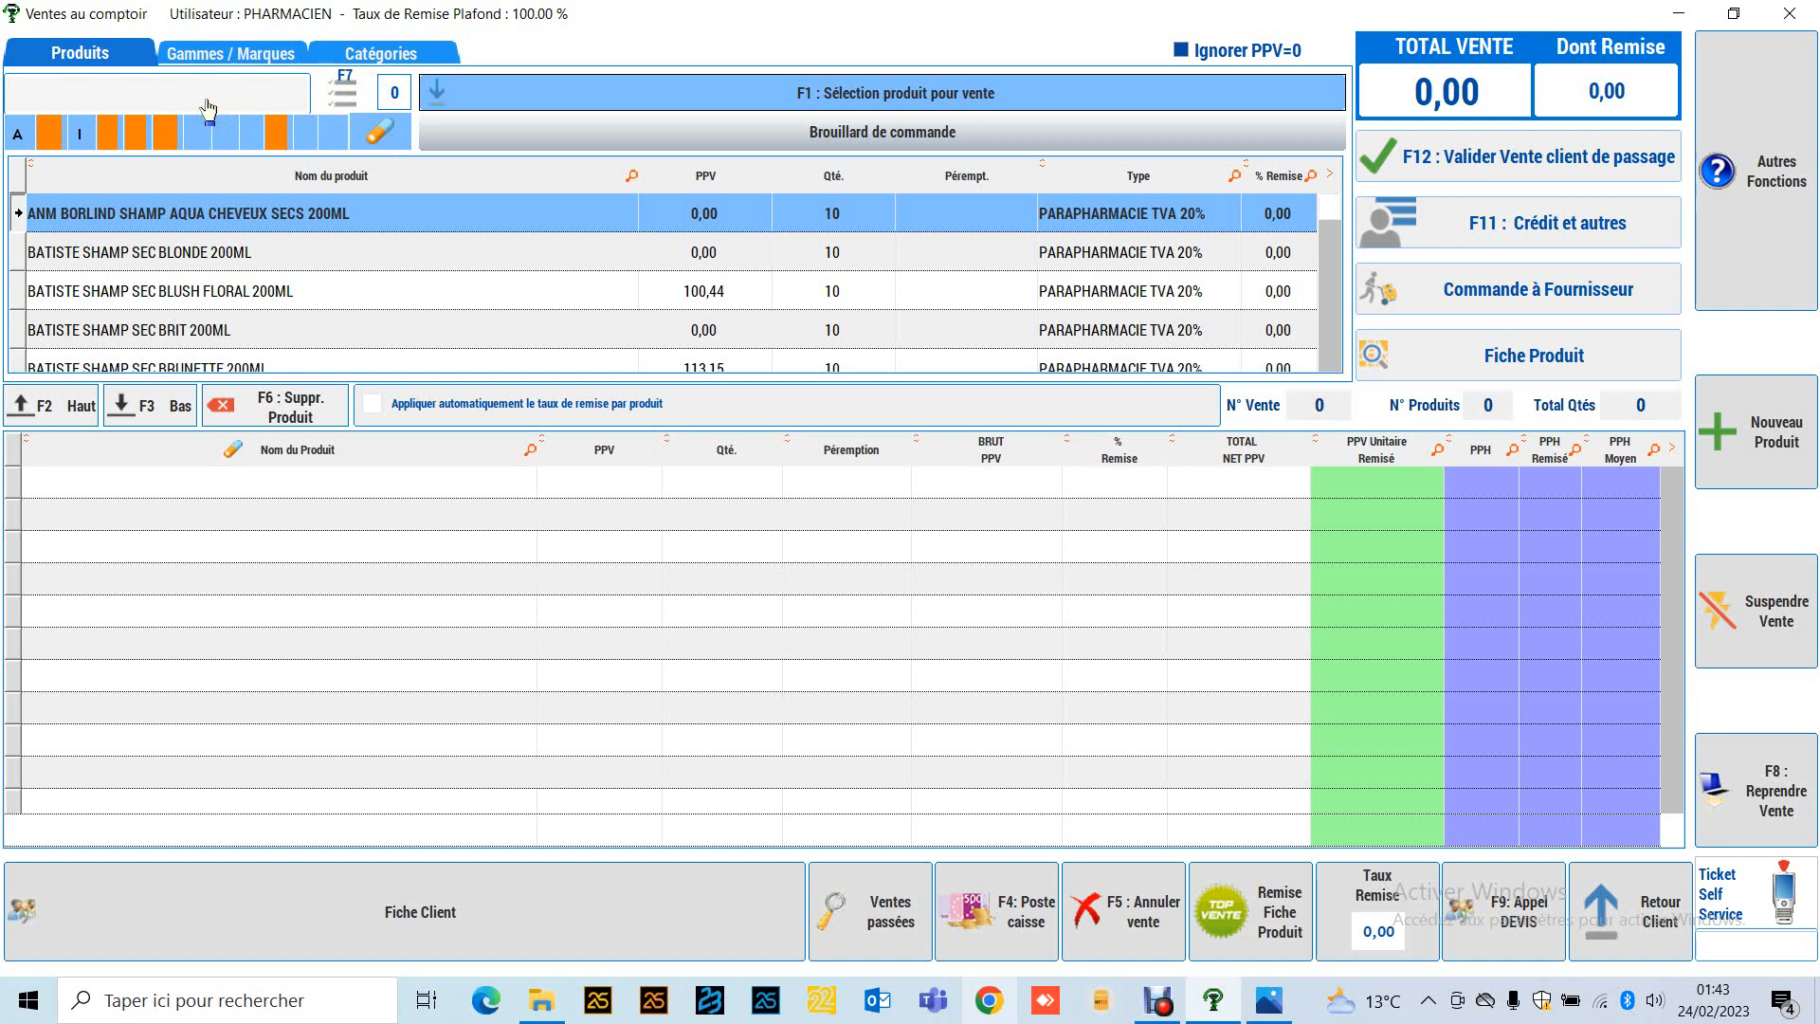
# Step: Run keyword searches in the counter sale for APRES SHA and for SHA FEMM
pyautogui.write('APRES SHA')
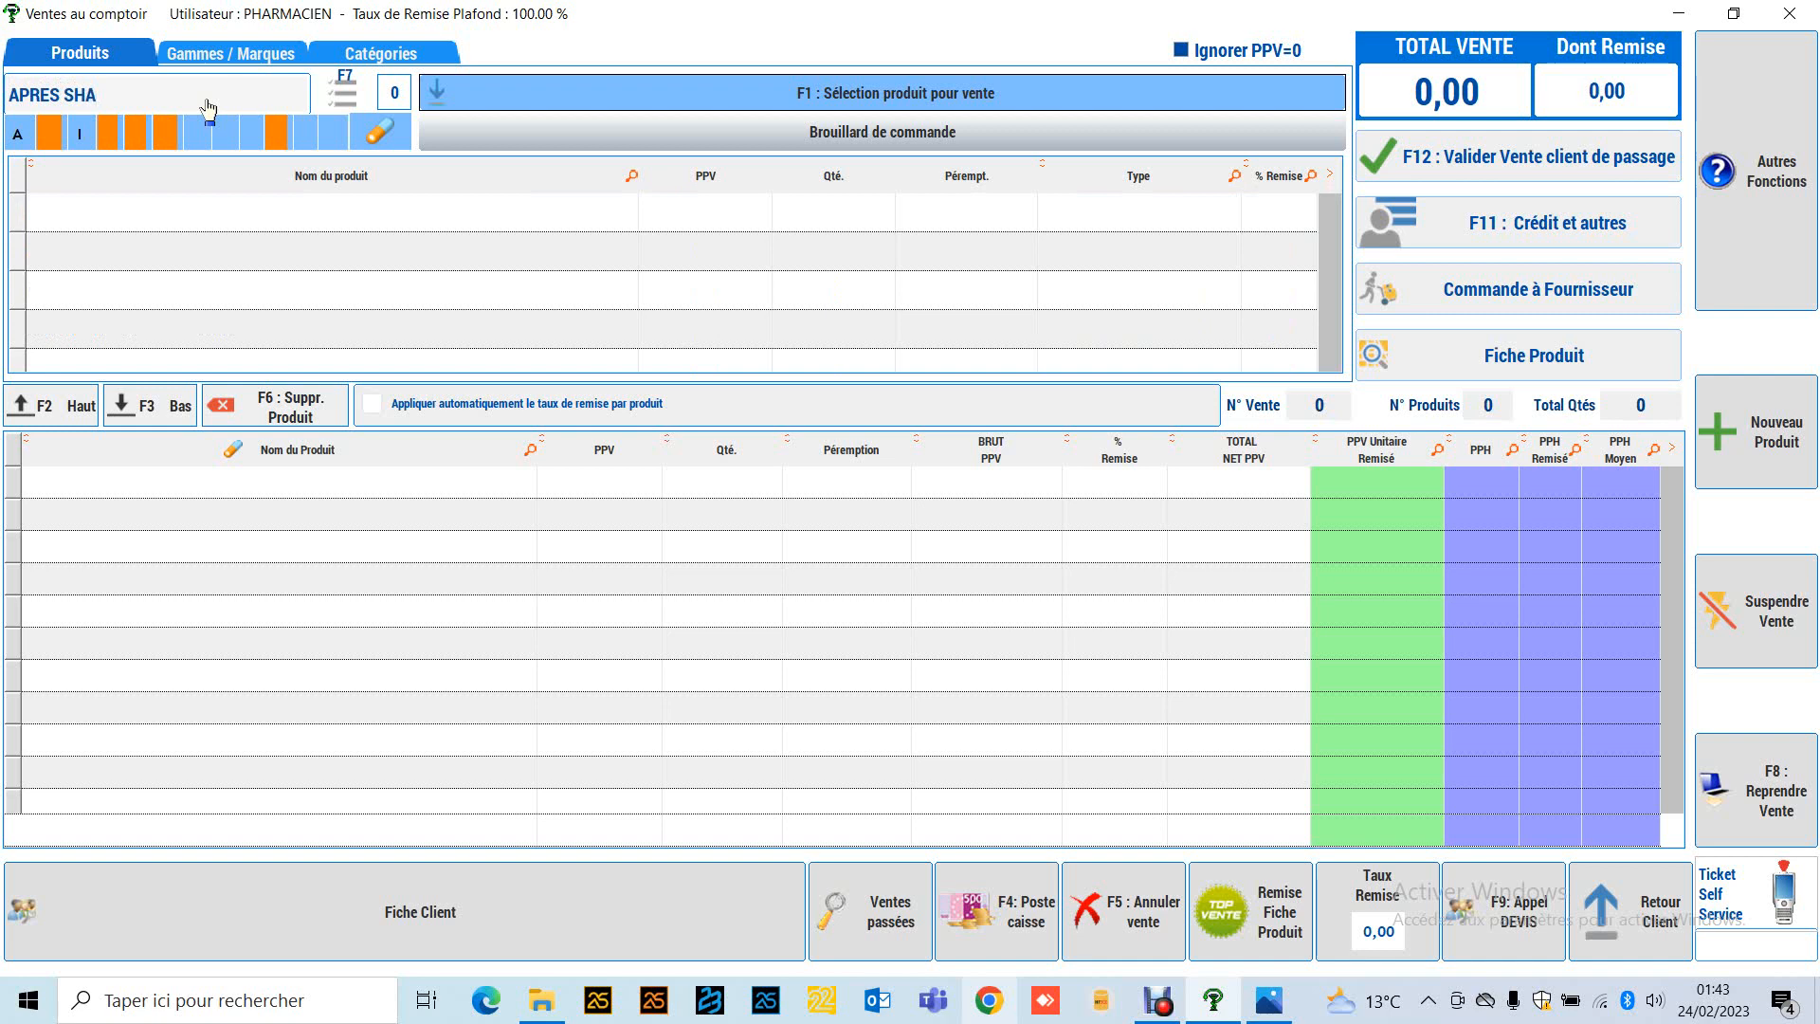
pyautogui.click(328, 106)
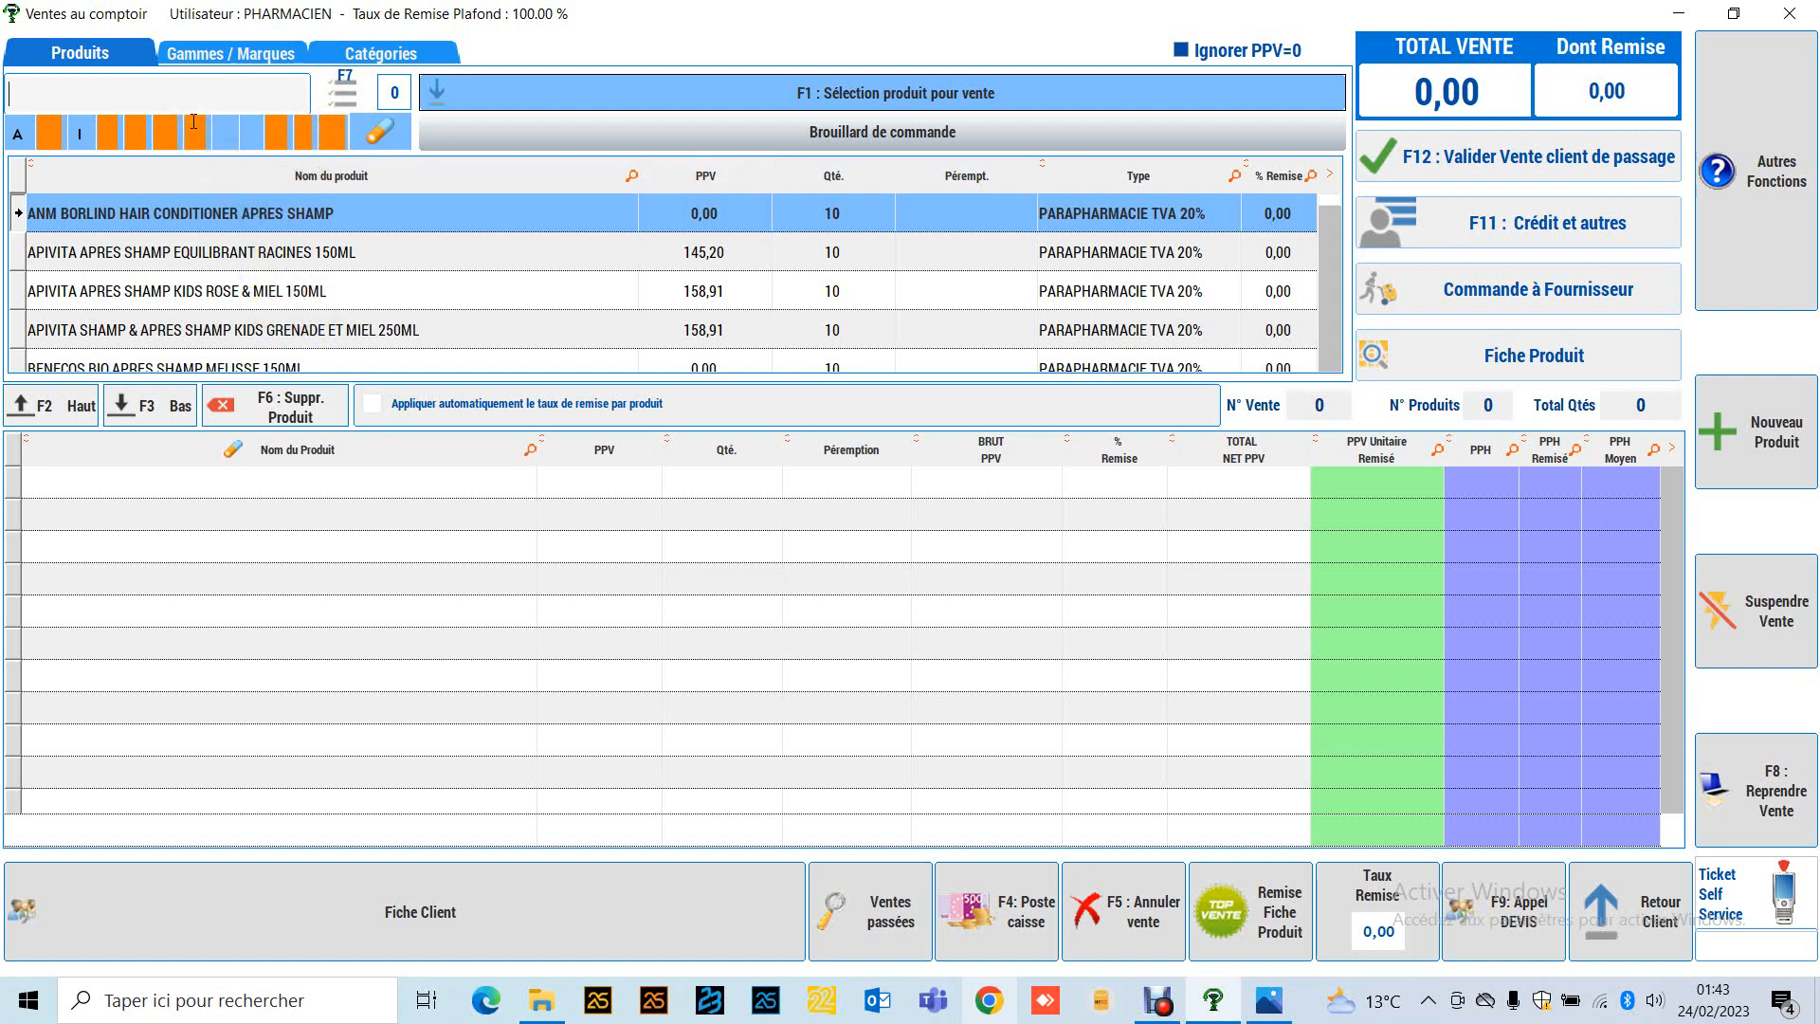
pyautogui.write('S')
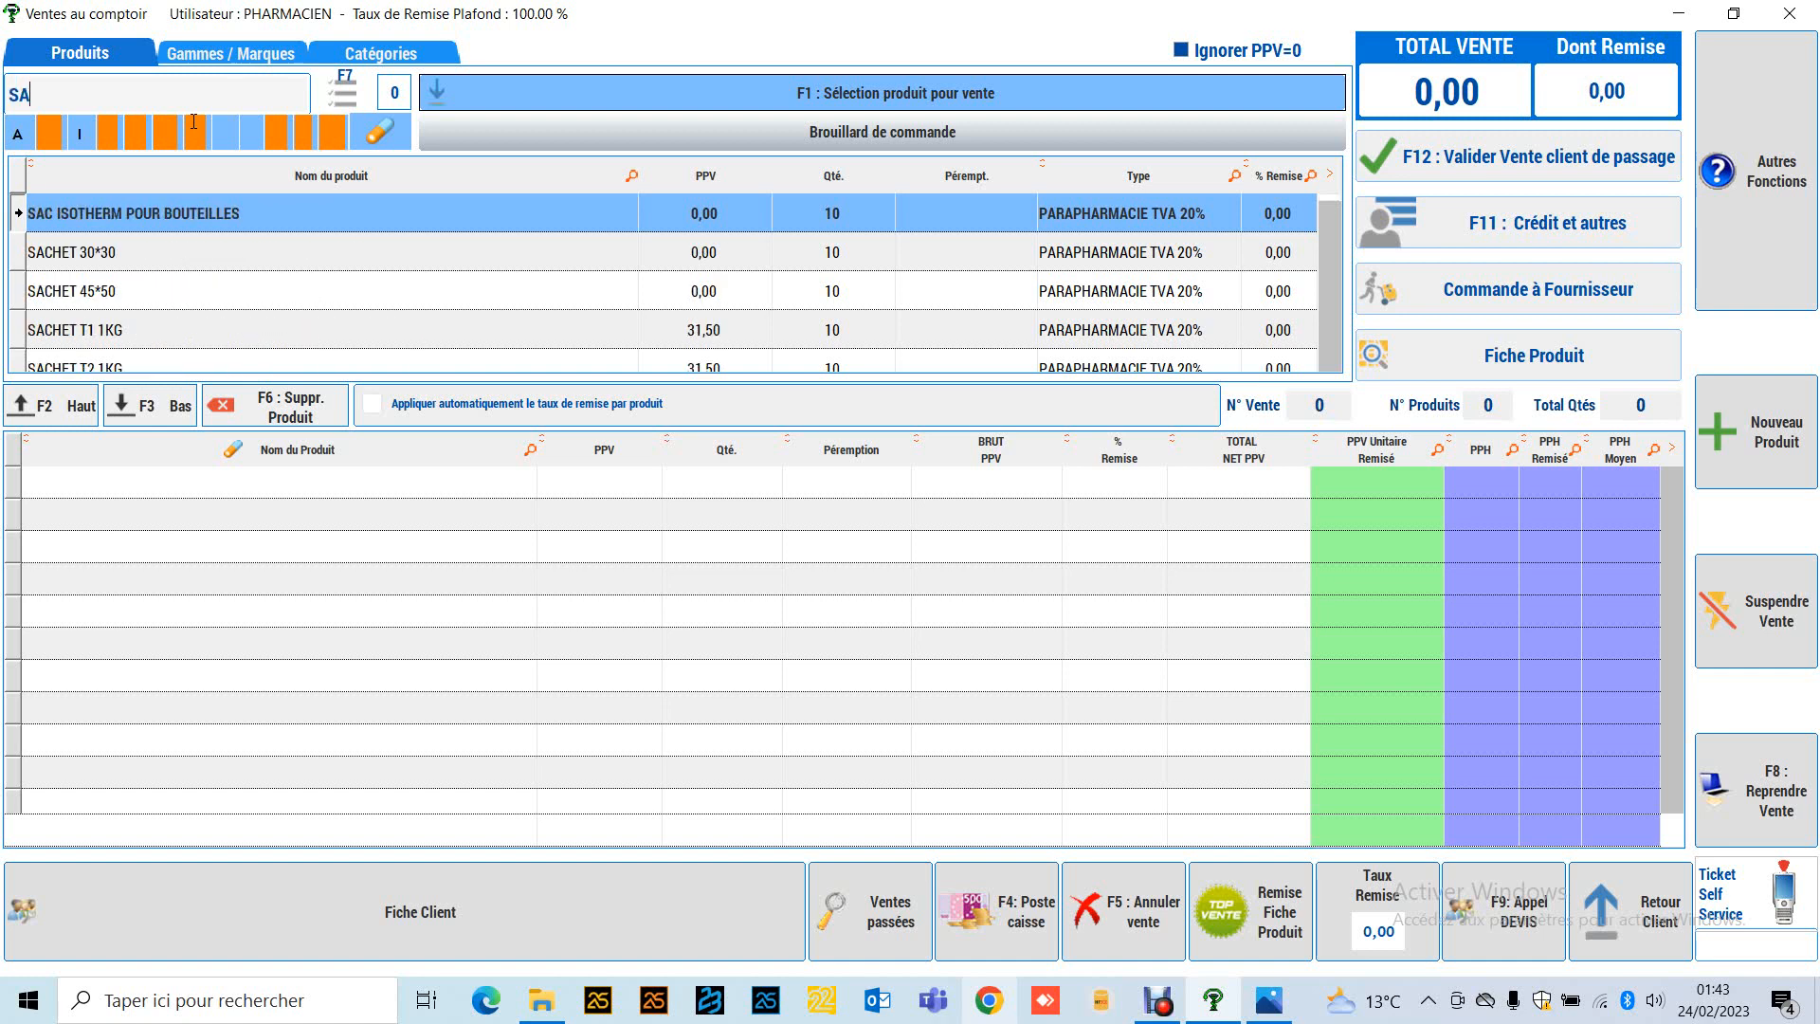
pyautogui.write('H')
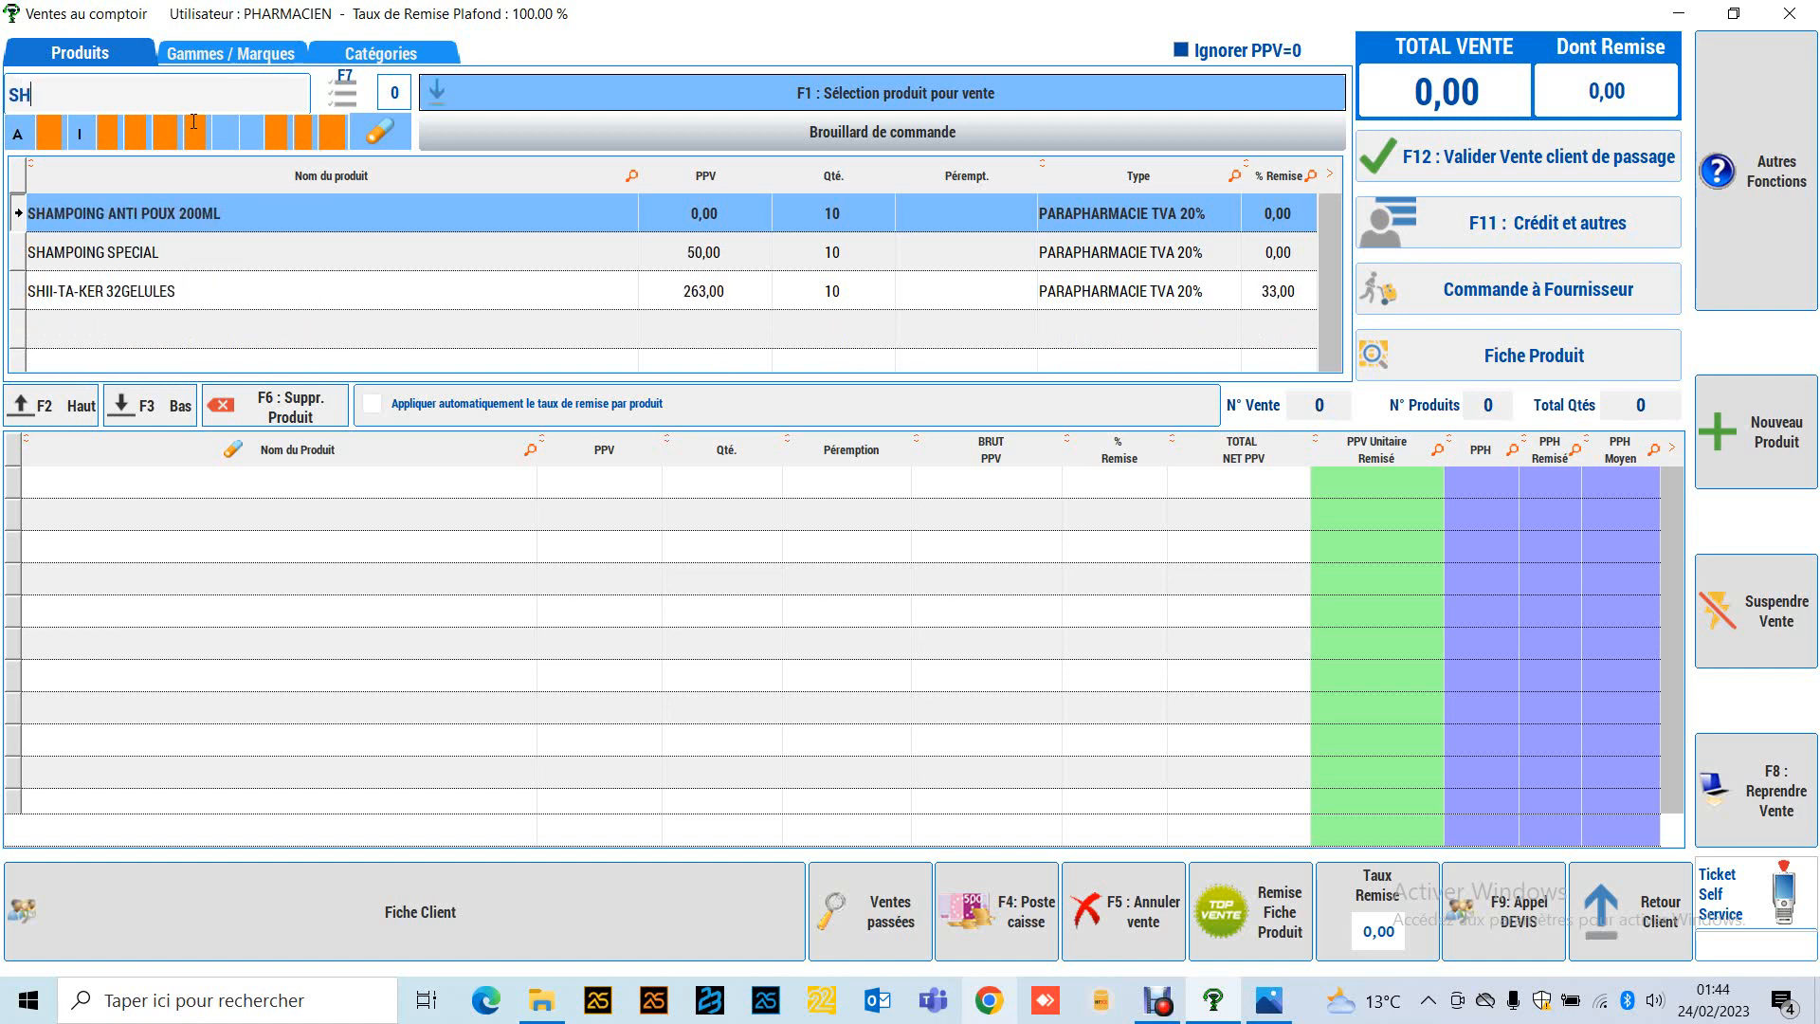
pyautogui.write('A')
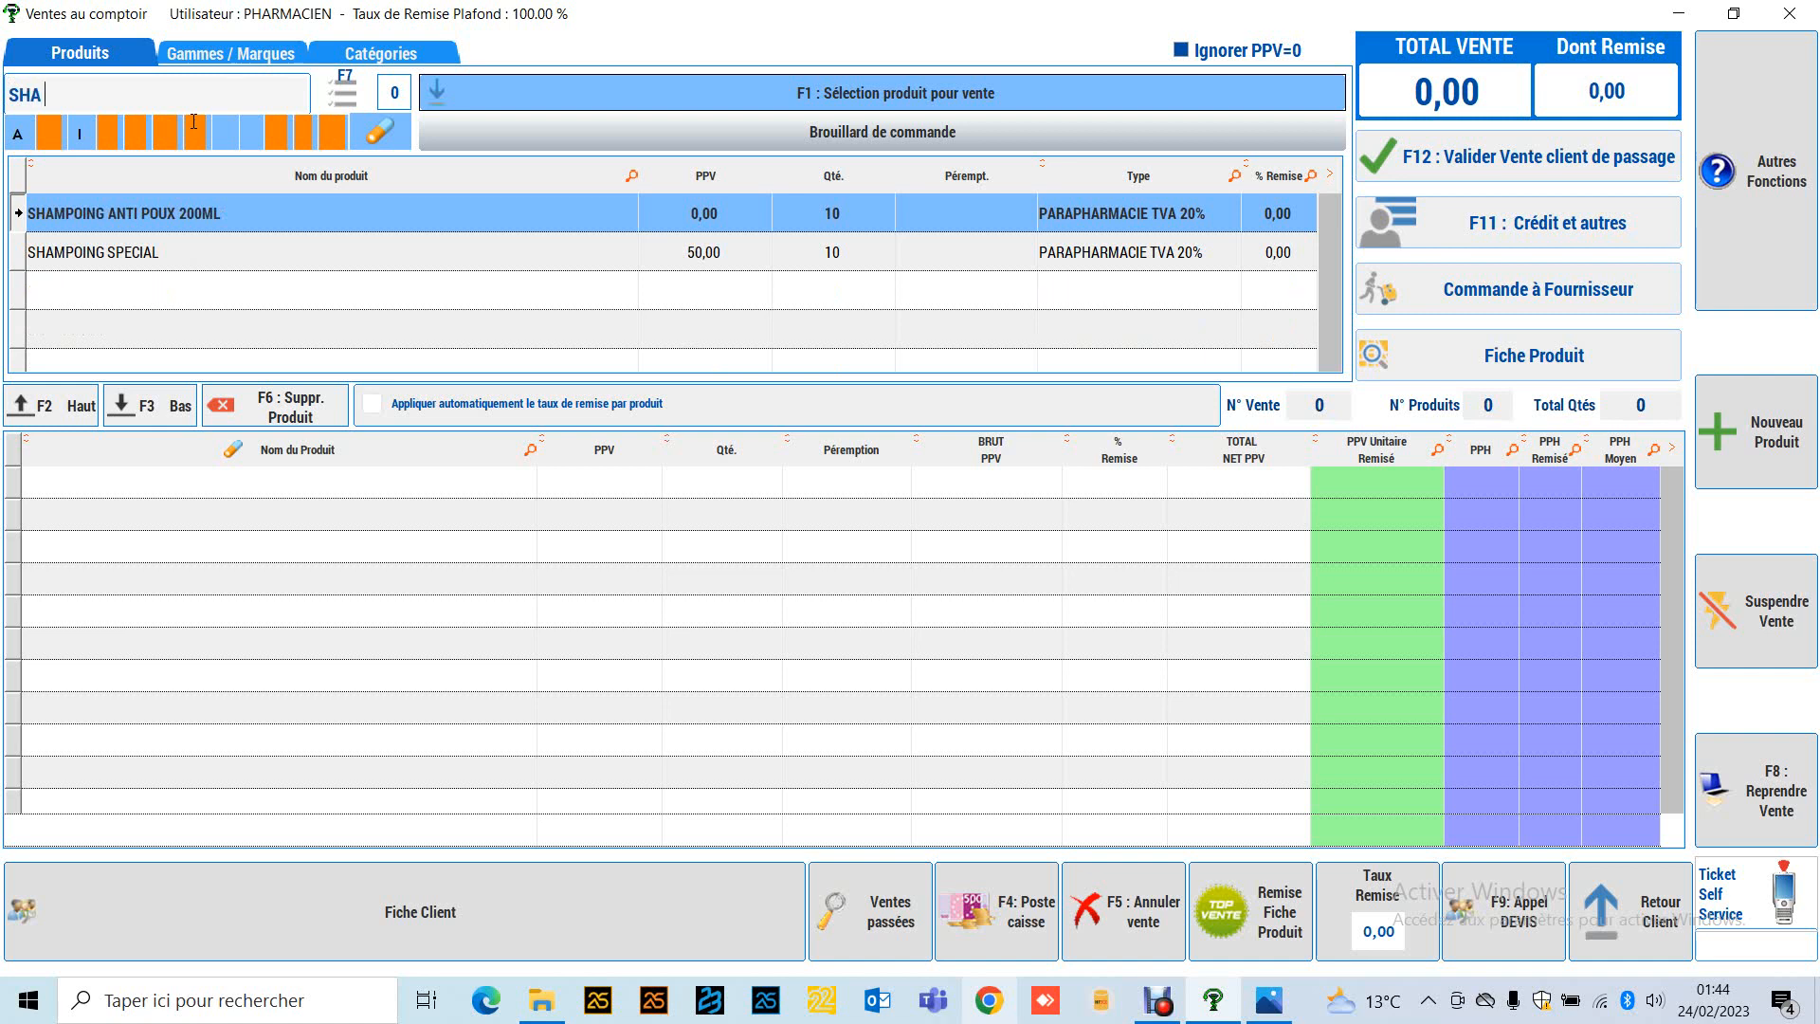
pyautogui.write(' FEMM')
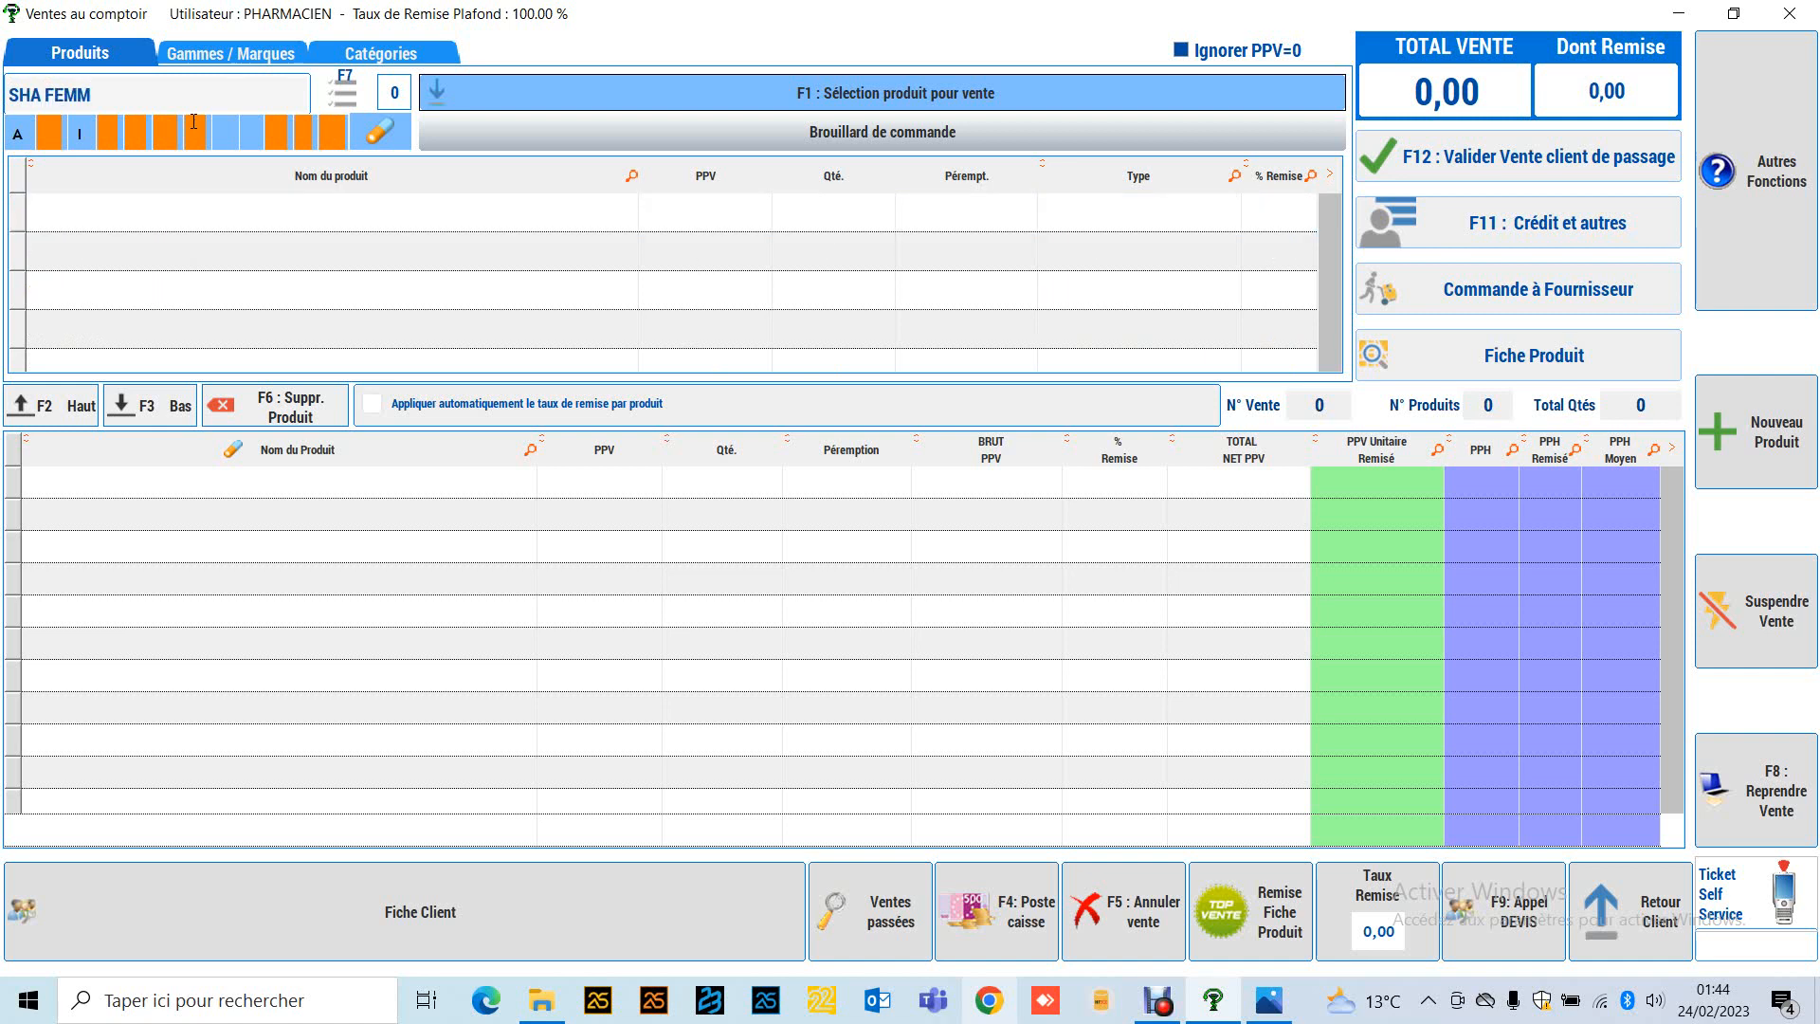
pyautogui.click(332, 110)
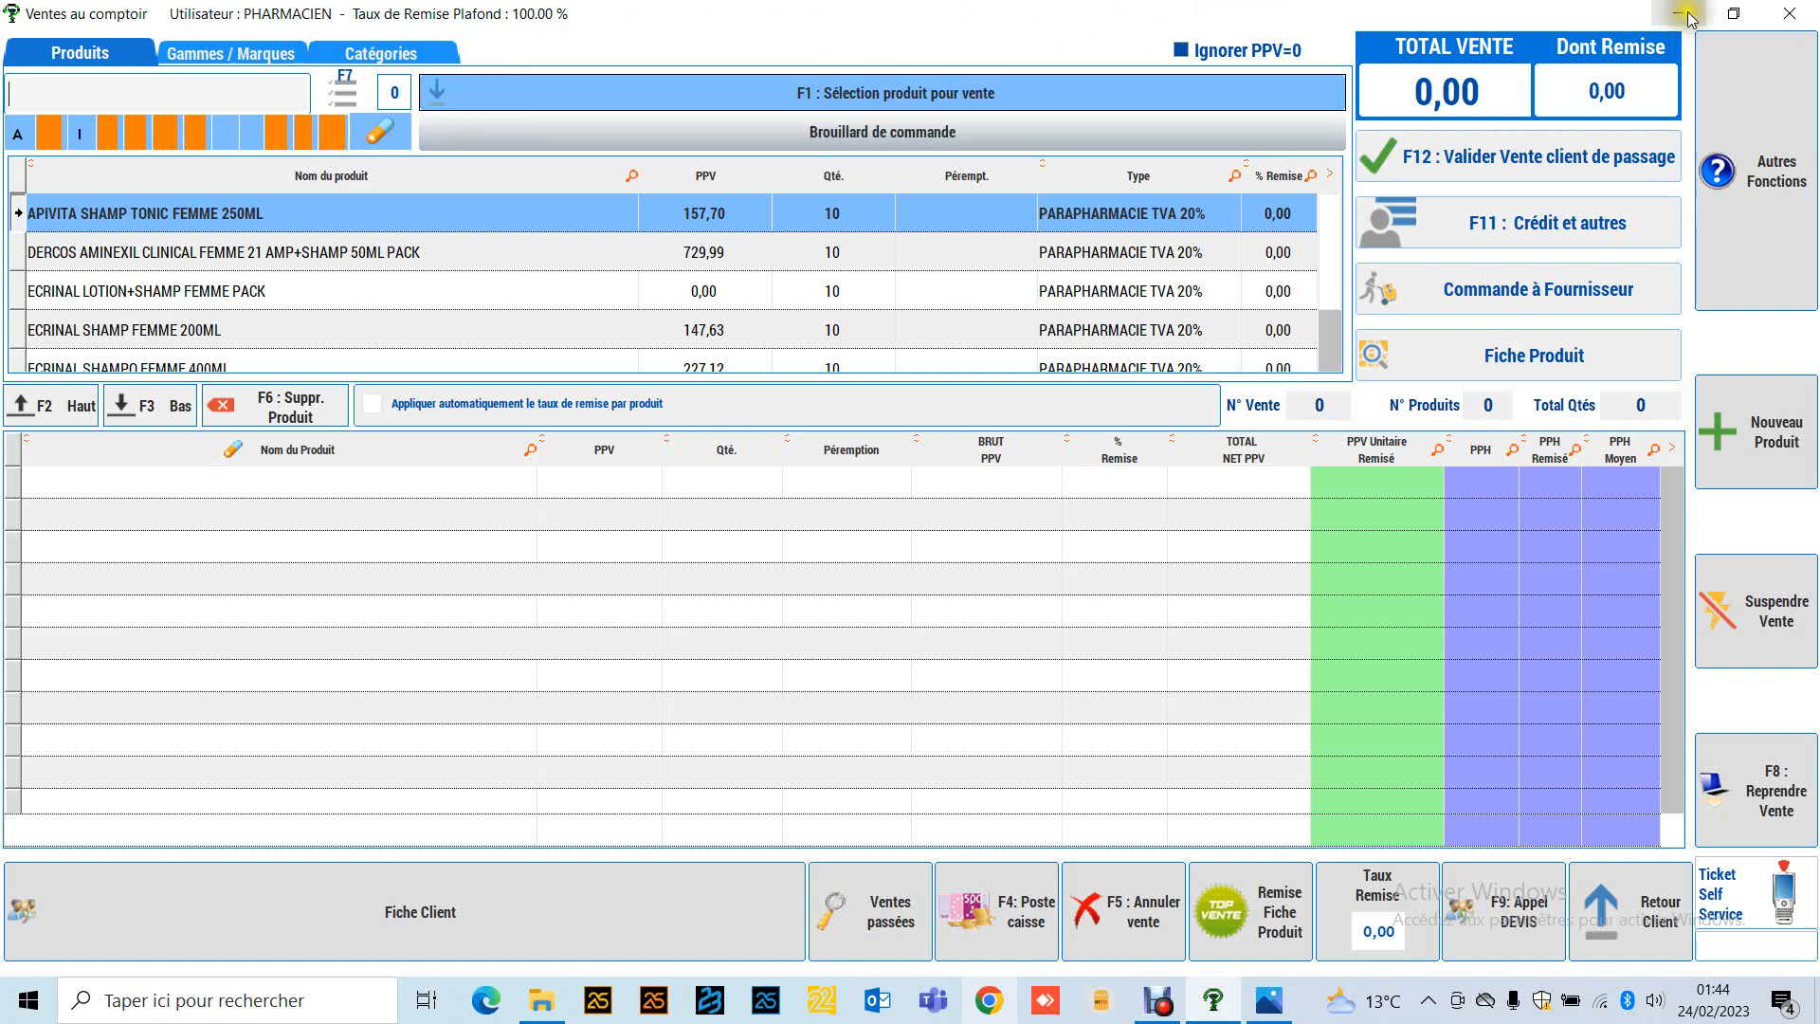
# Step: Close the counter sale, open delivery note entry and search its products by the keywords SHAM SEC
pyautogui.click(1776, 17)
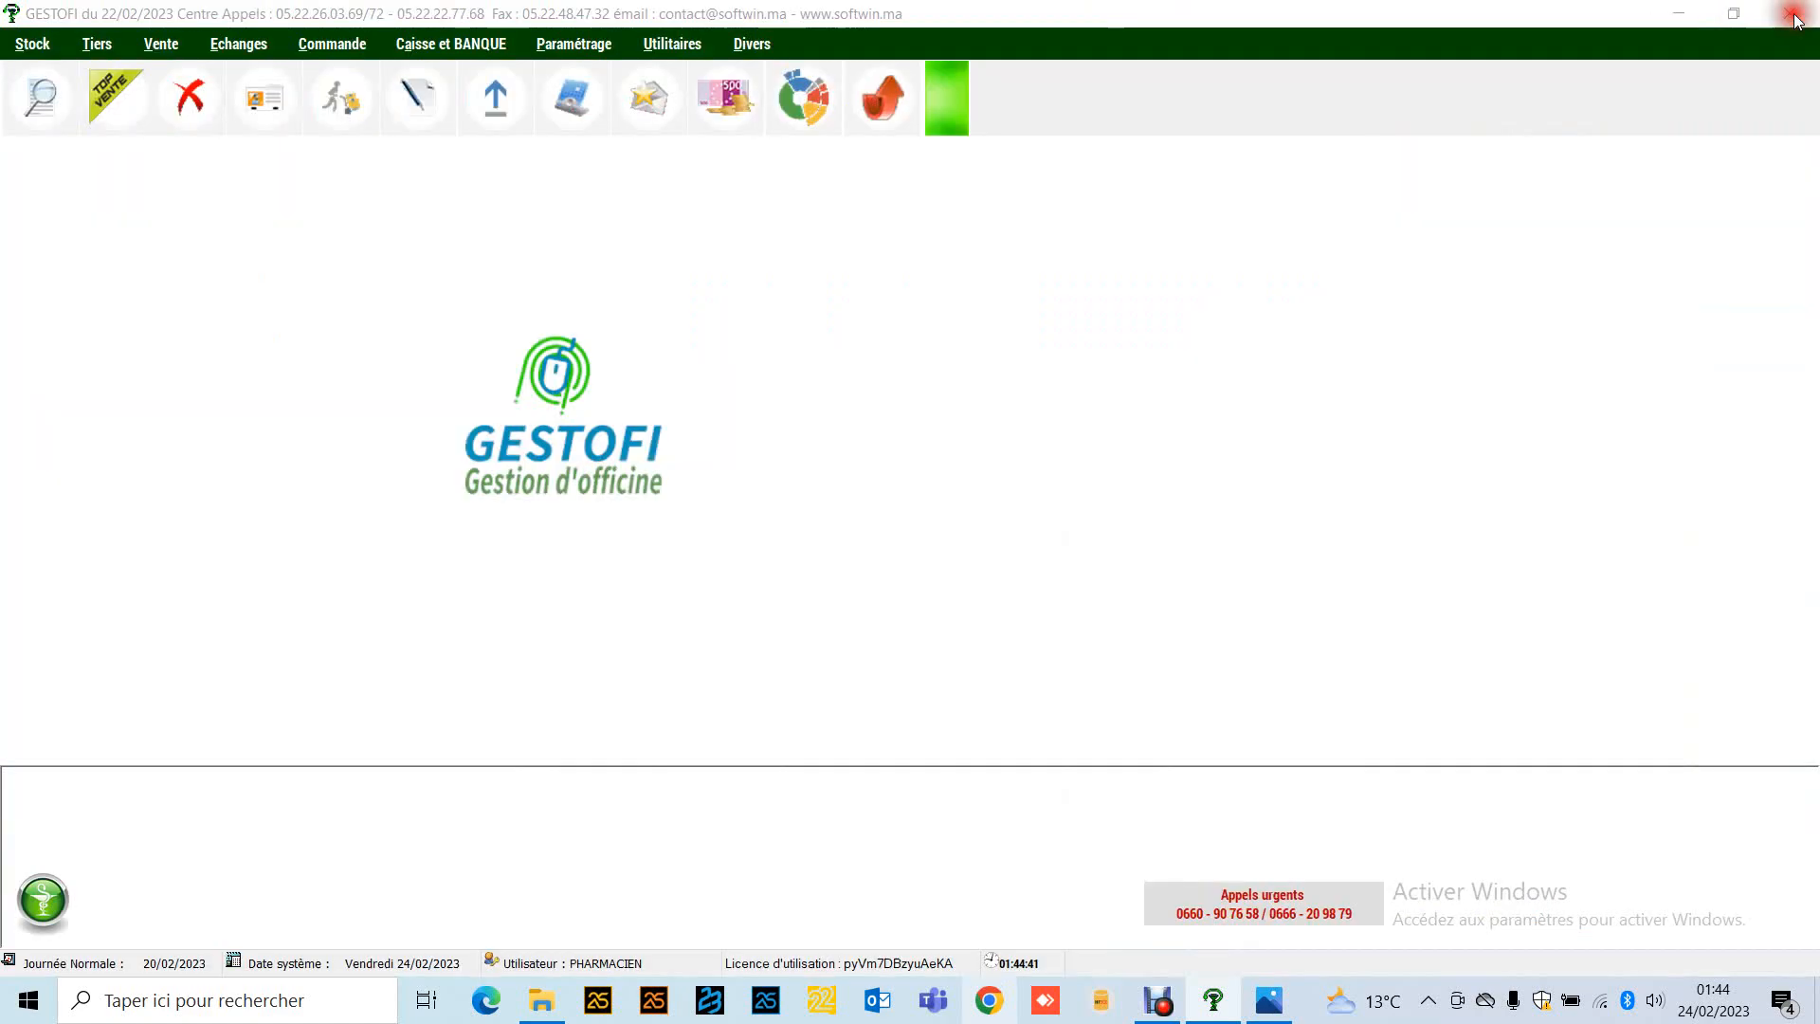
pyautogui.click(341, 102)
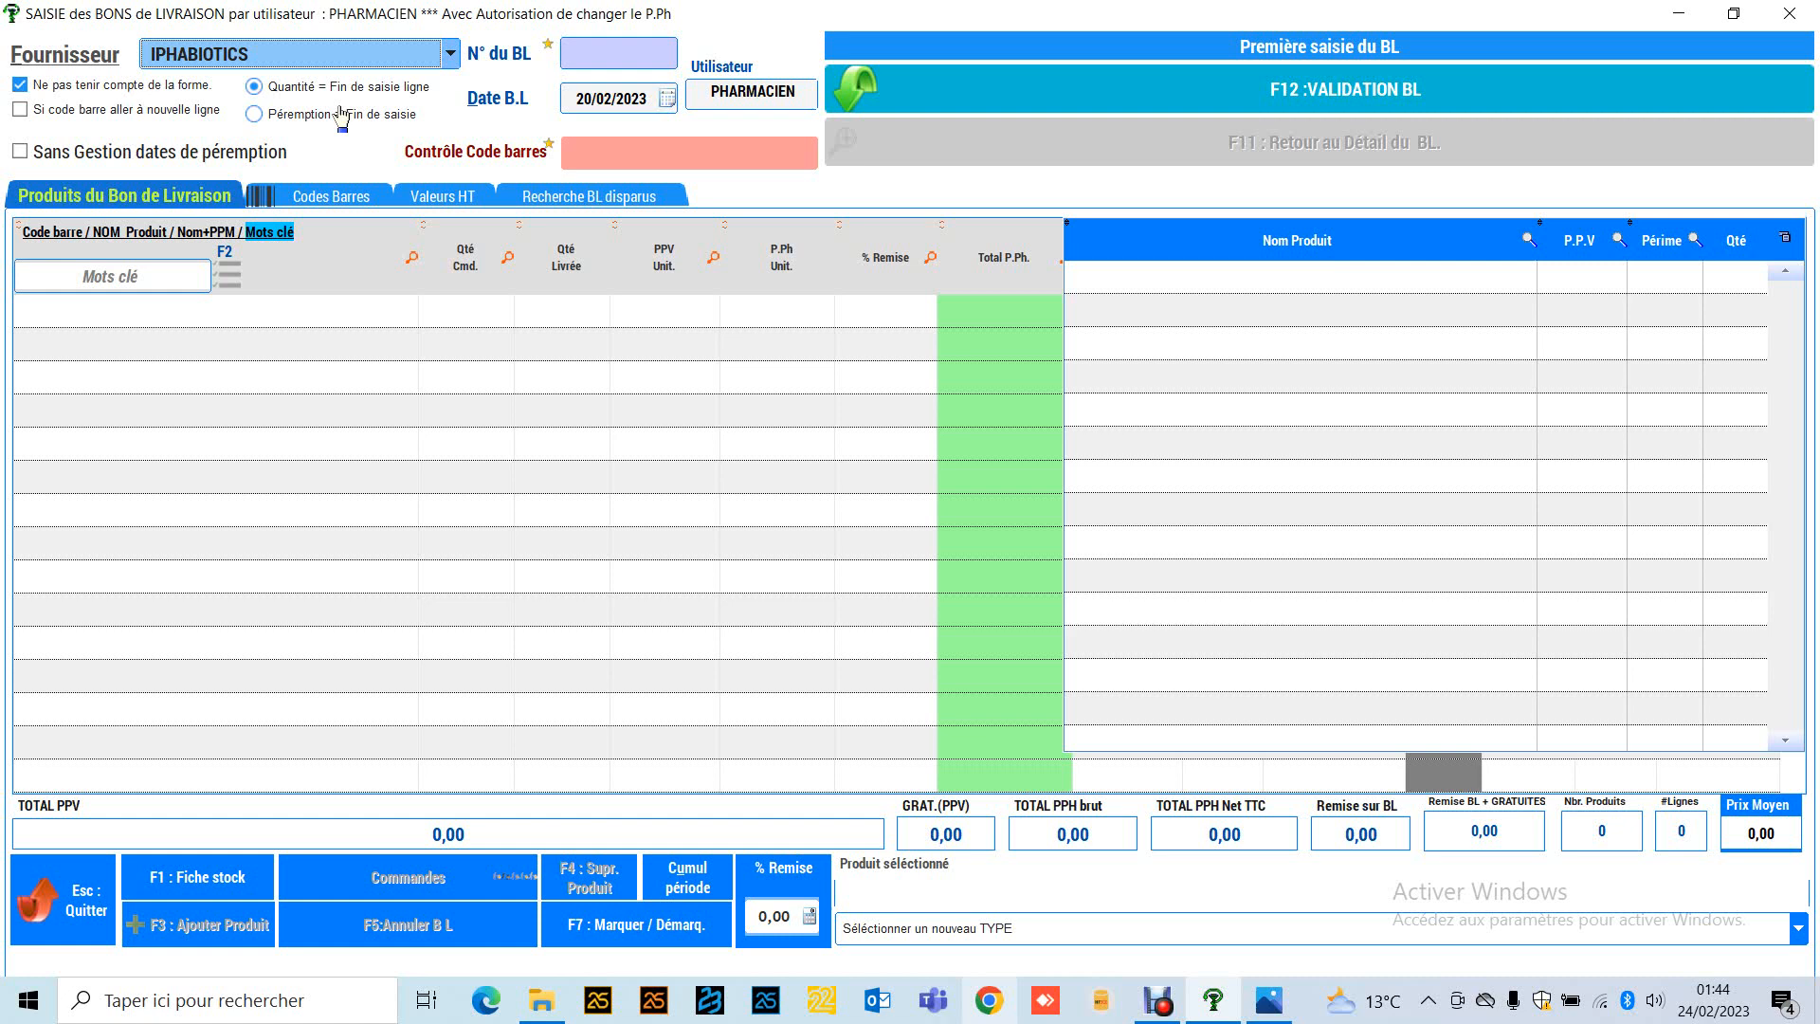
pyautogui.click(119, 273)
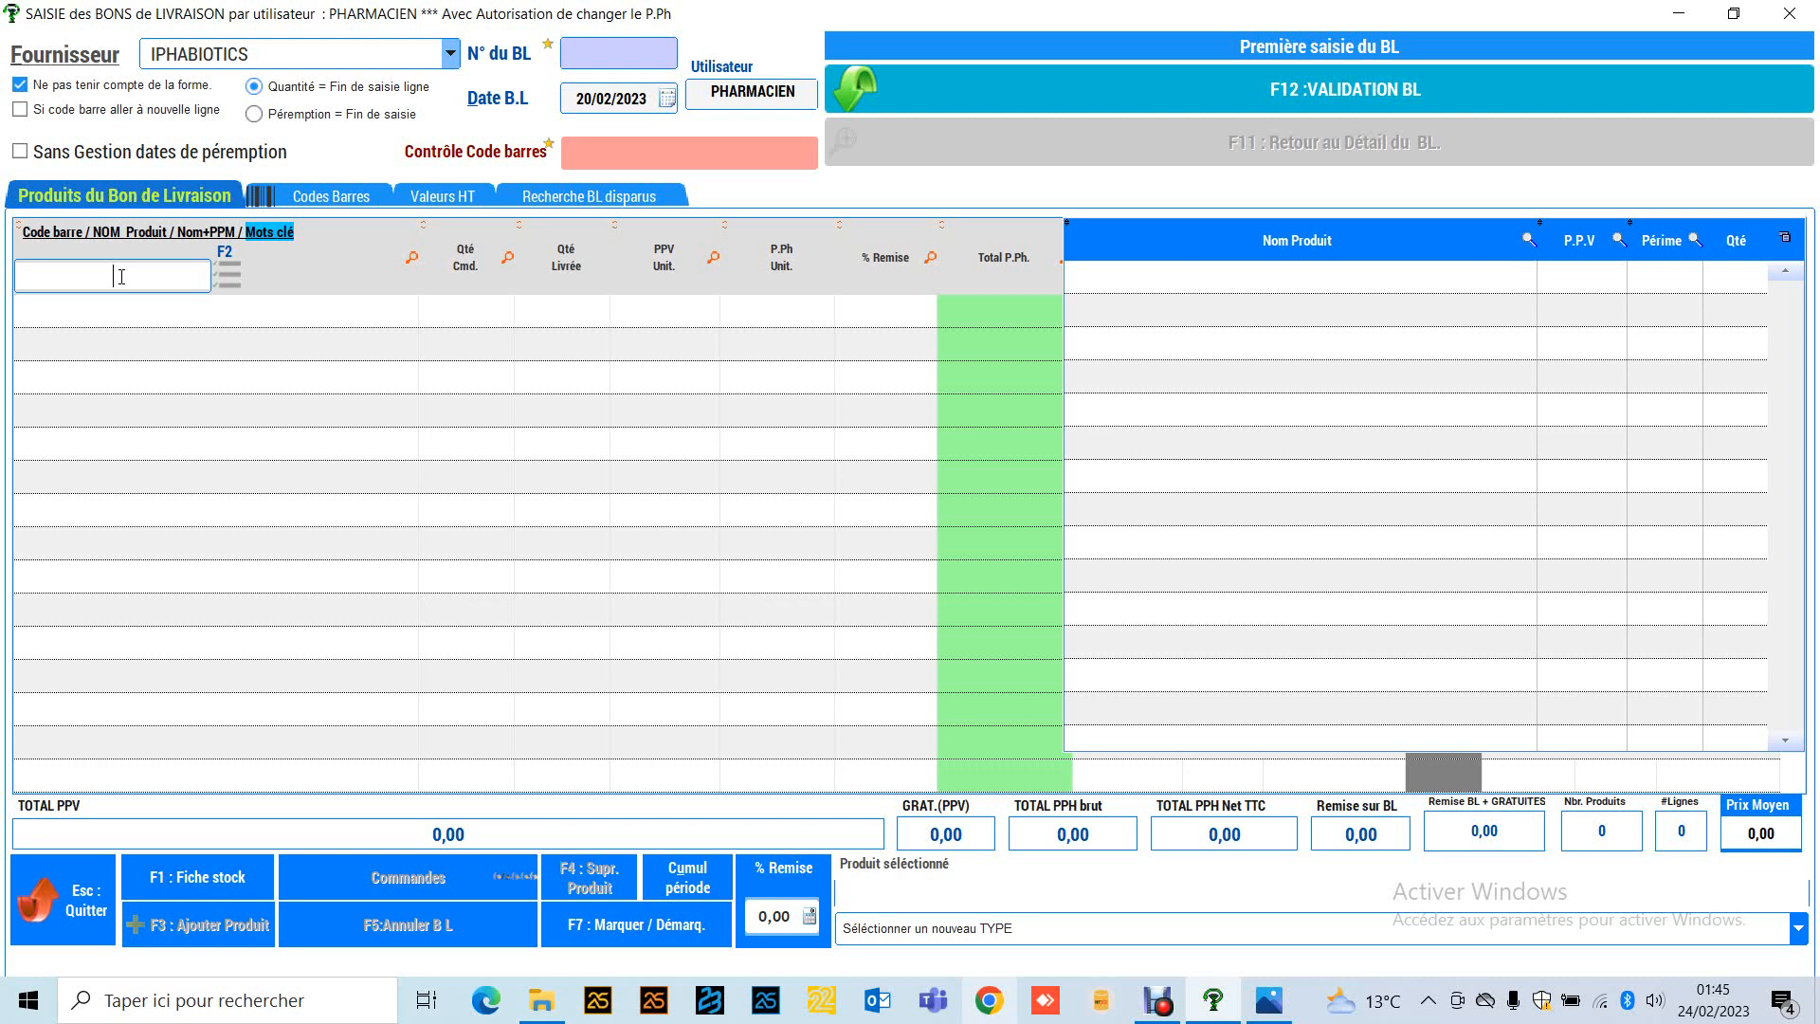
pyautogui.write('SHAM SEC')
pyautogui.click(218, 277)
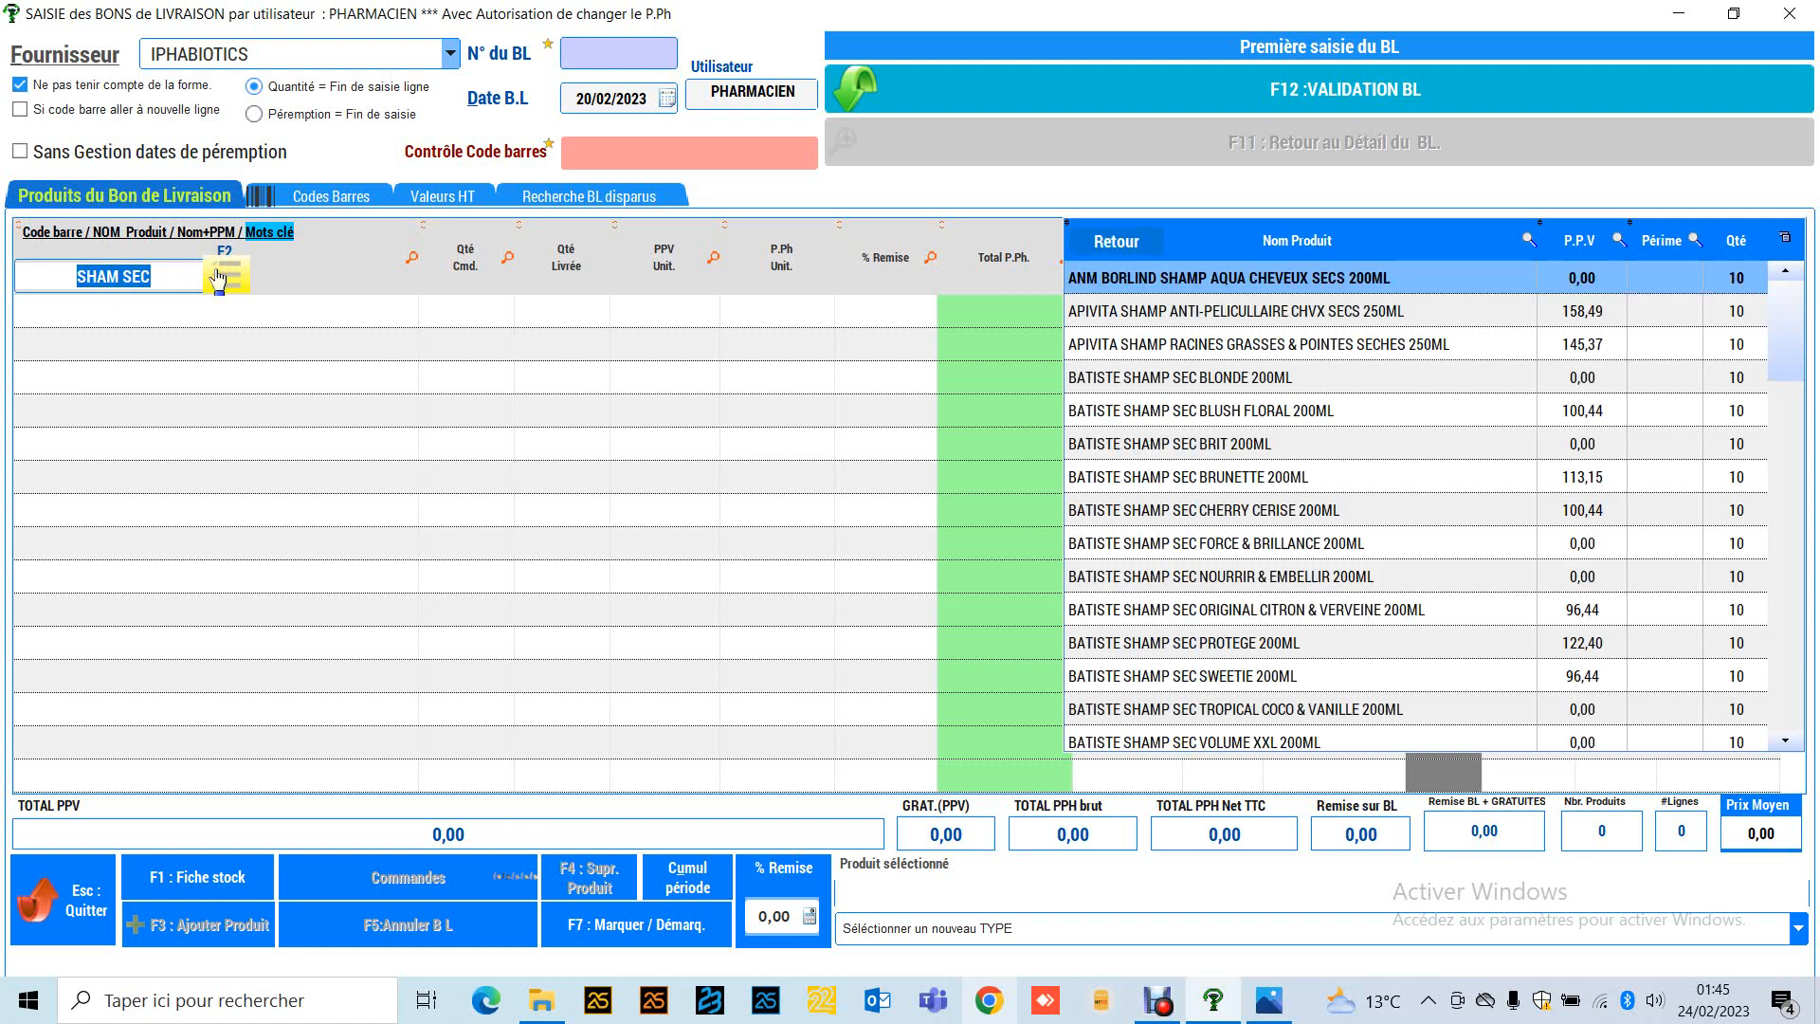
pyautogui.click(1119, 406)
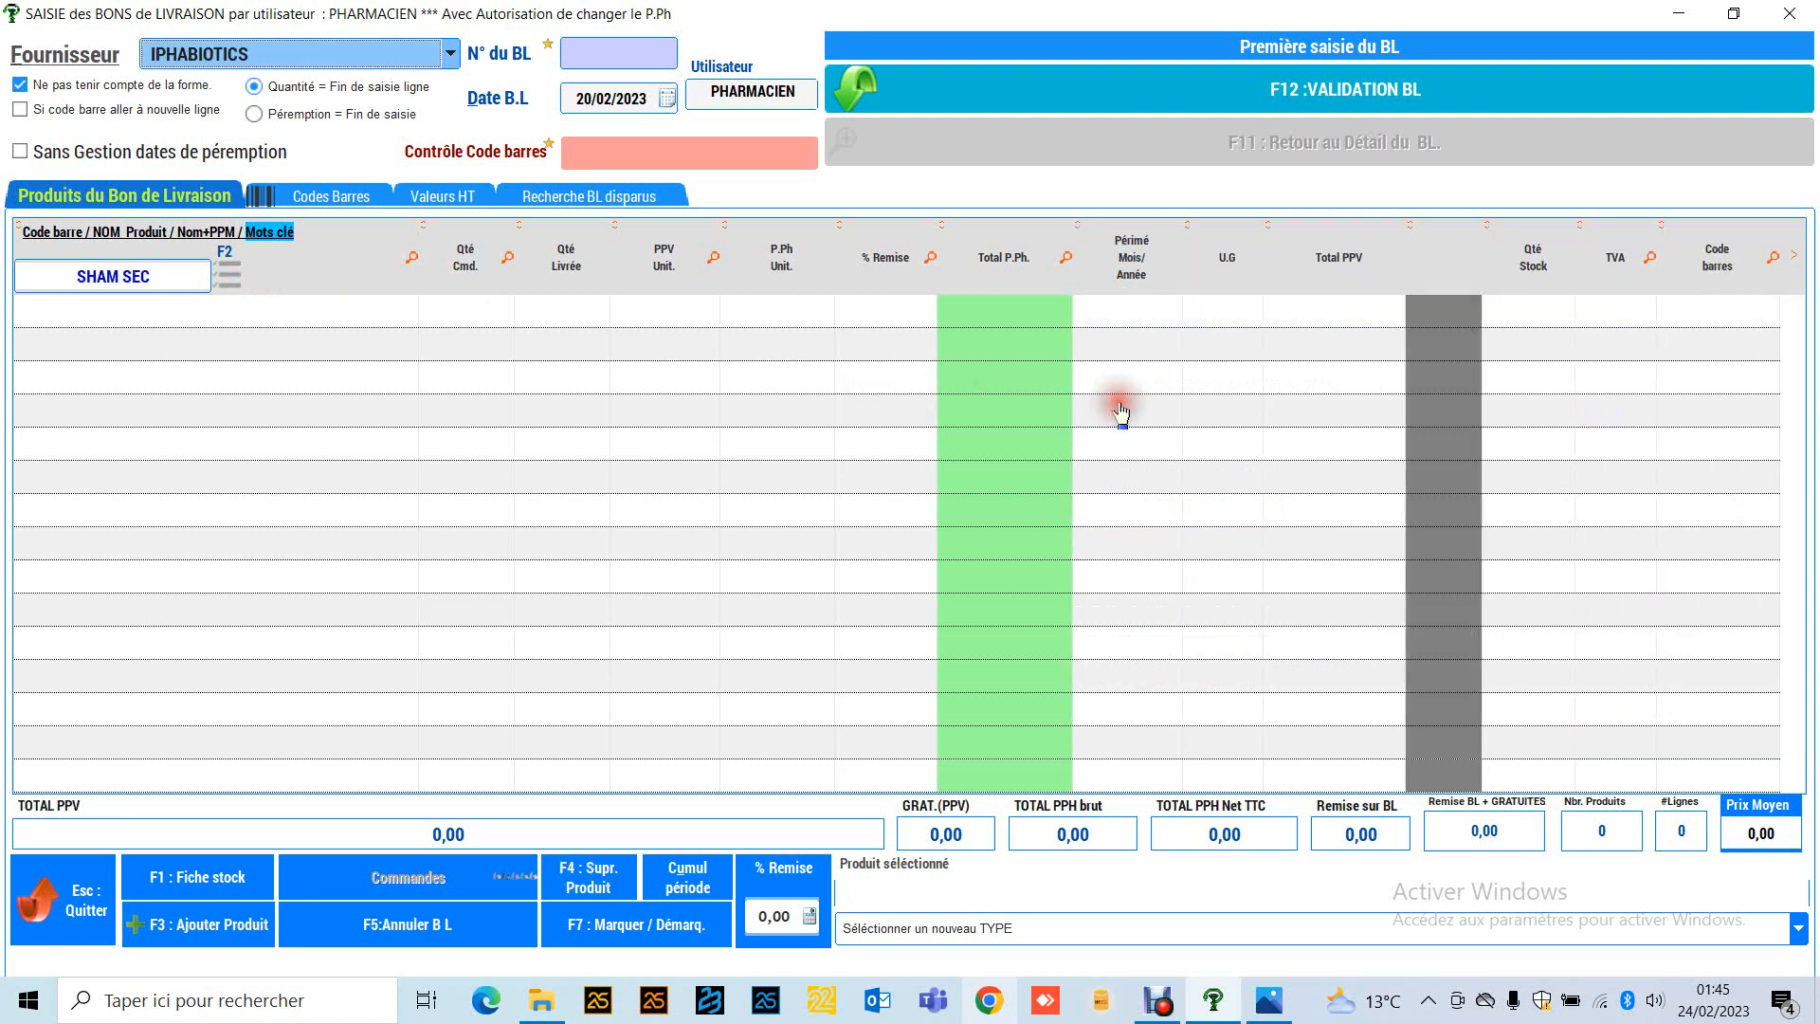
# Step: Set the delivery note number to 4555 and accept the proposed note date to start the first product line
pyautogui.click(623, 59)
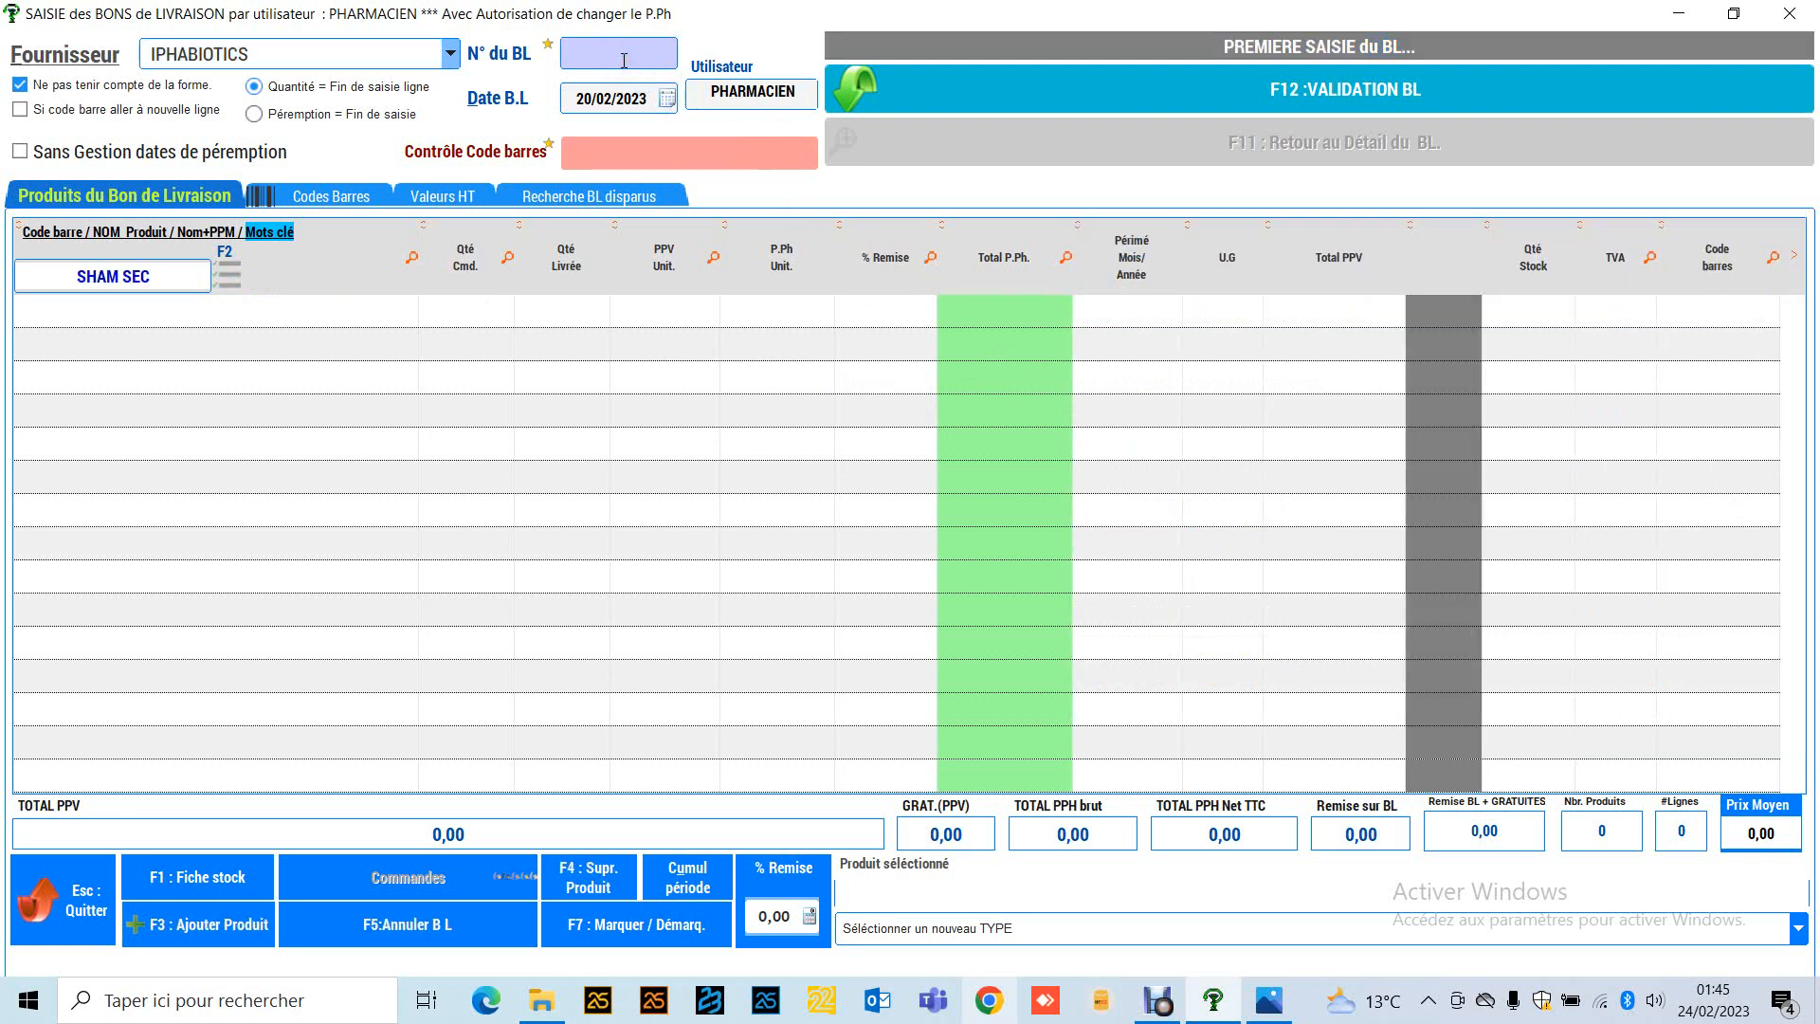
pyautogui.write('4565')
pyautogui.press('Return')
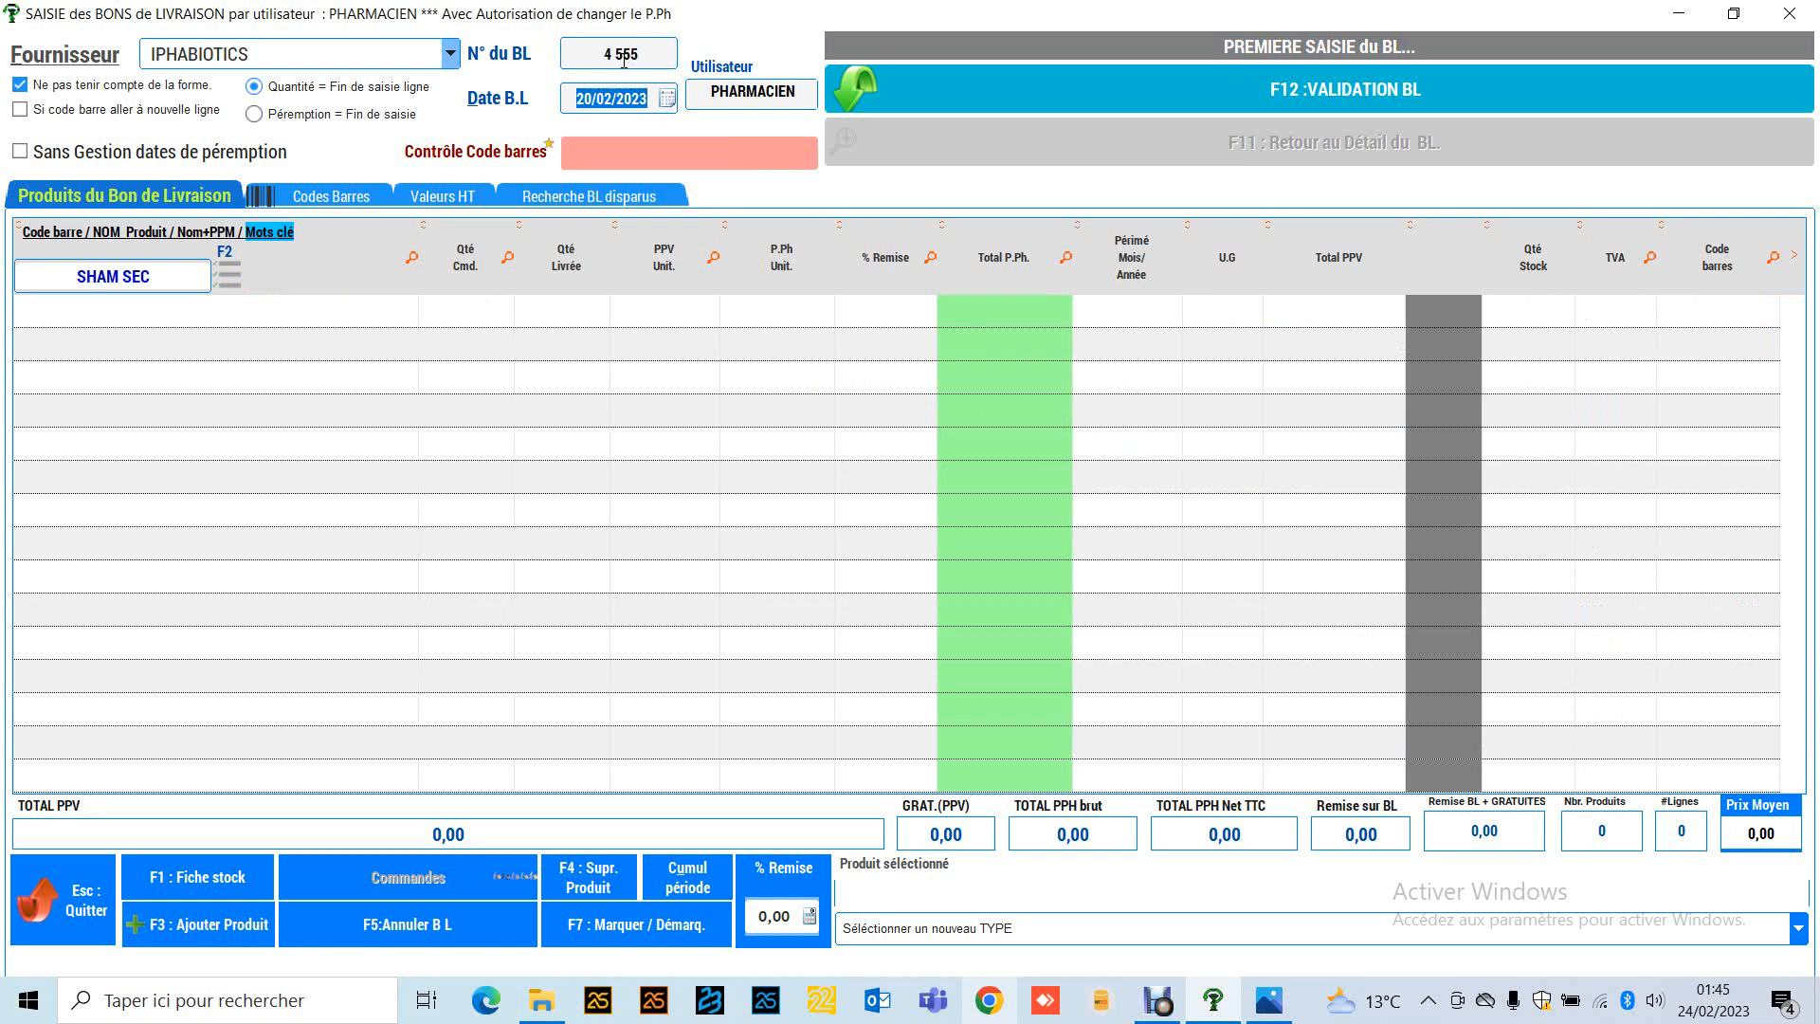
pyautogui.press('Return')
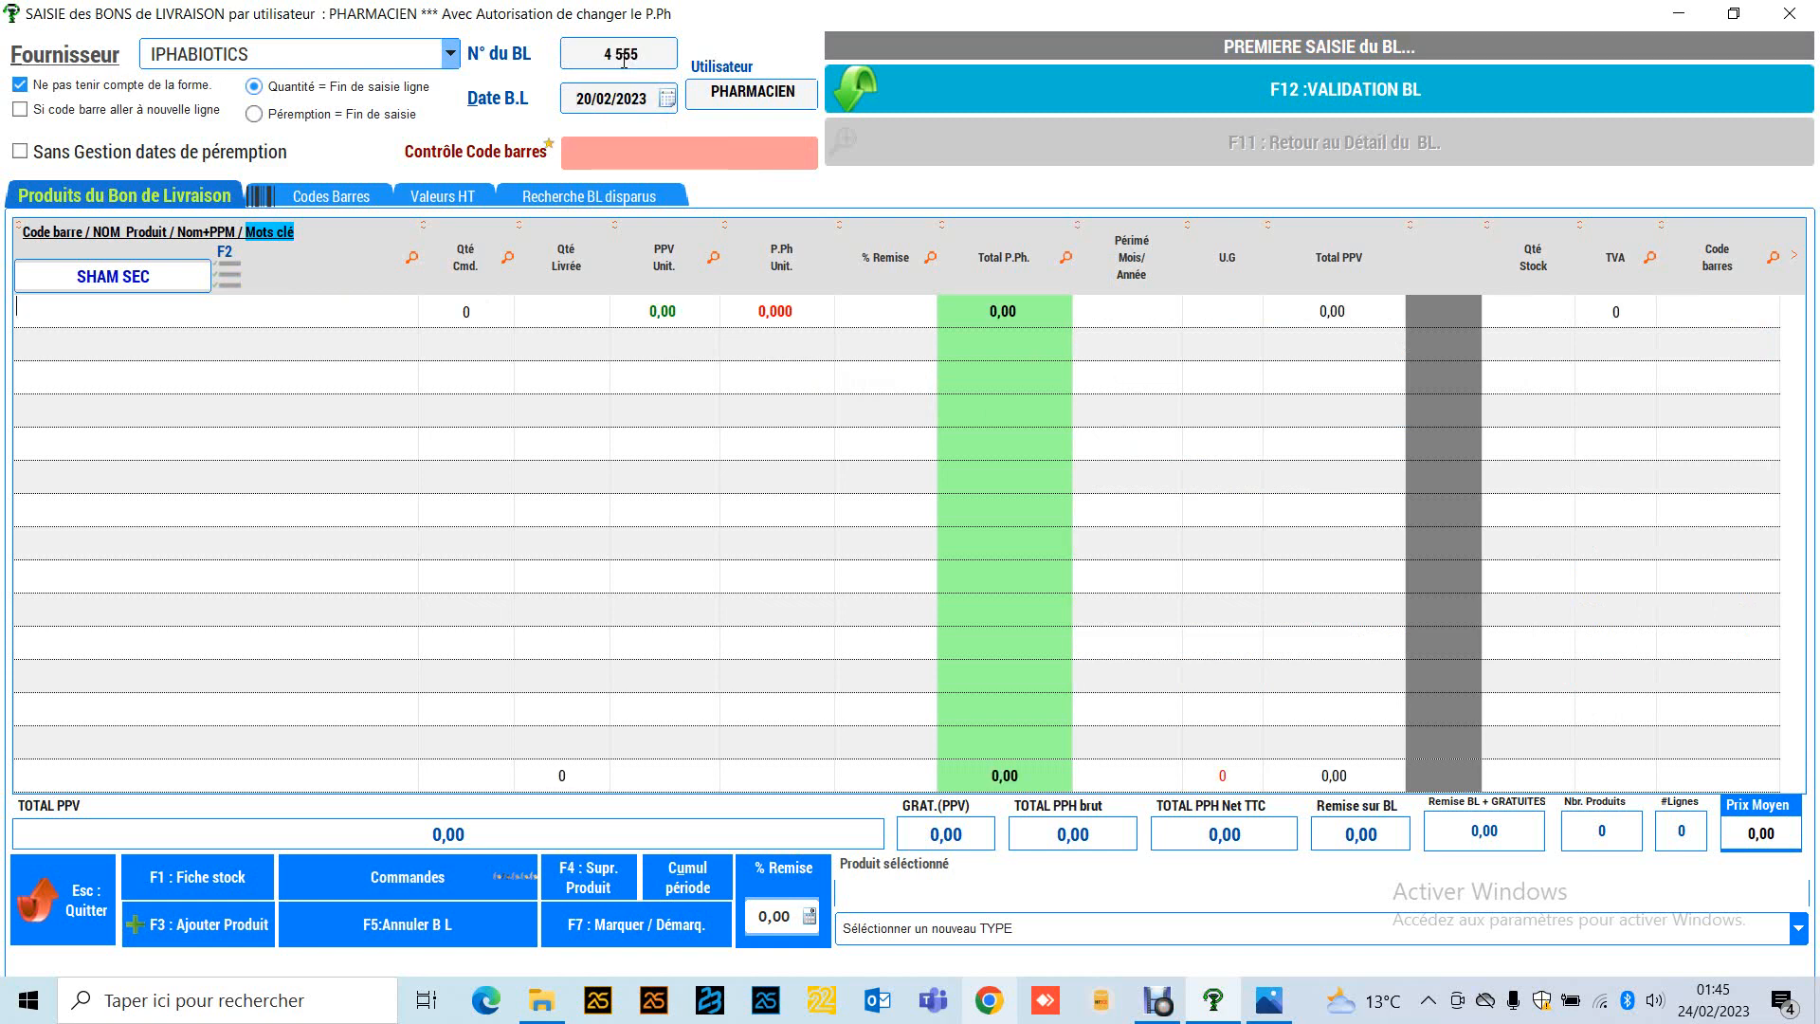
# Step: Add BATISTE SHAMP SEC BRIT 200ML from the SHAM SEC keyword results to the delivery note, with delivered quantity 1
pyautogui.click(230, 274)
pyautogui.doubleClick(1181, 439)
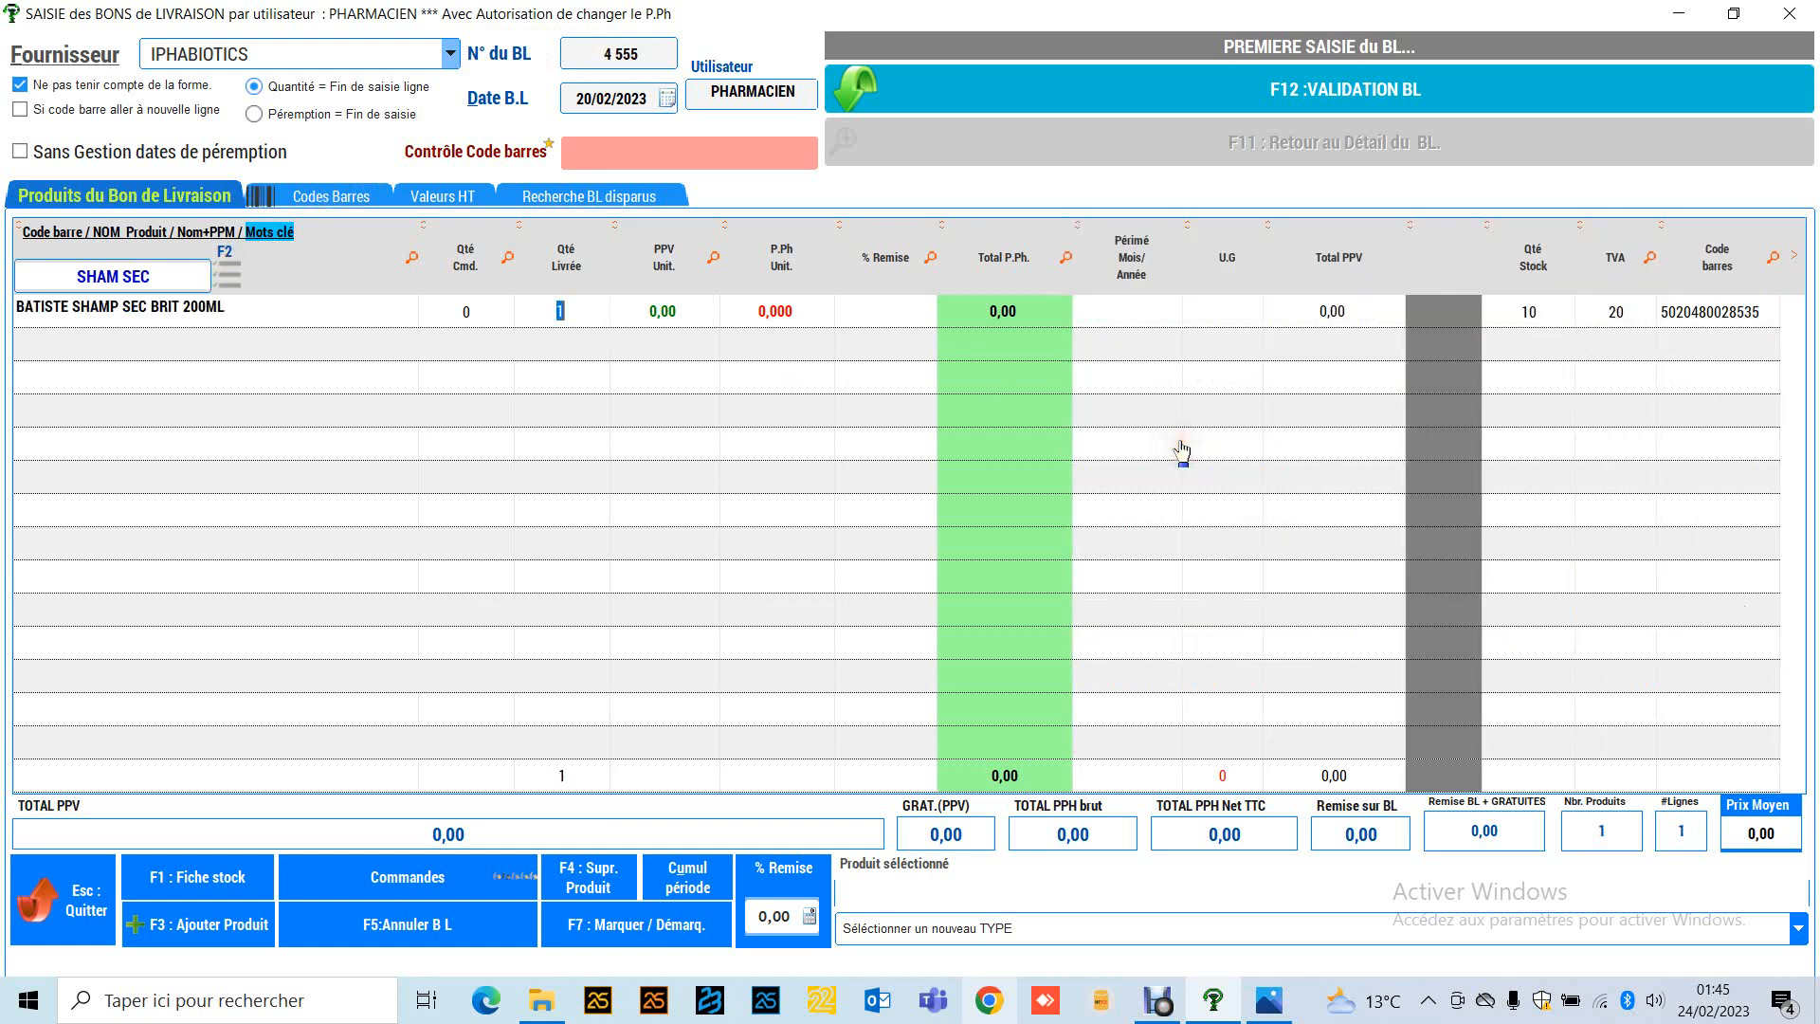
pyautogui.press('Return')
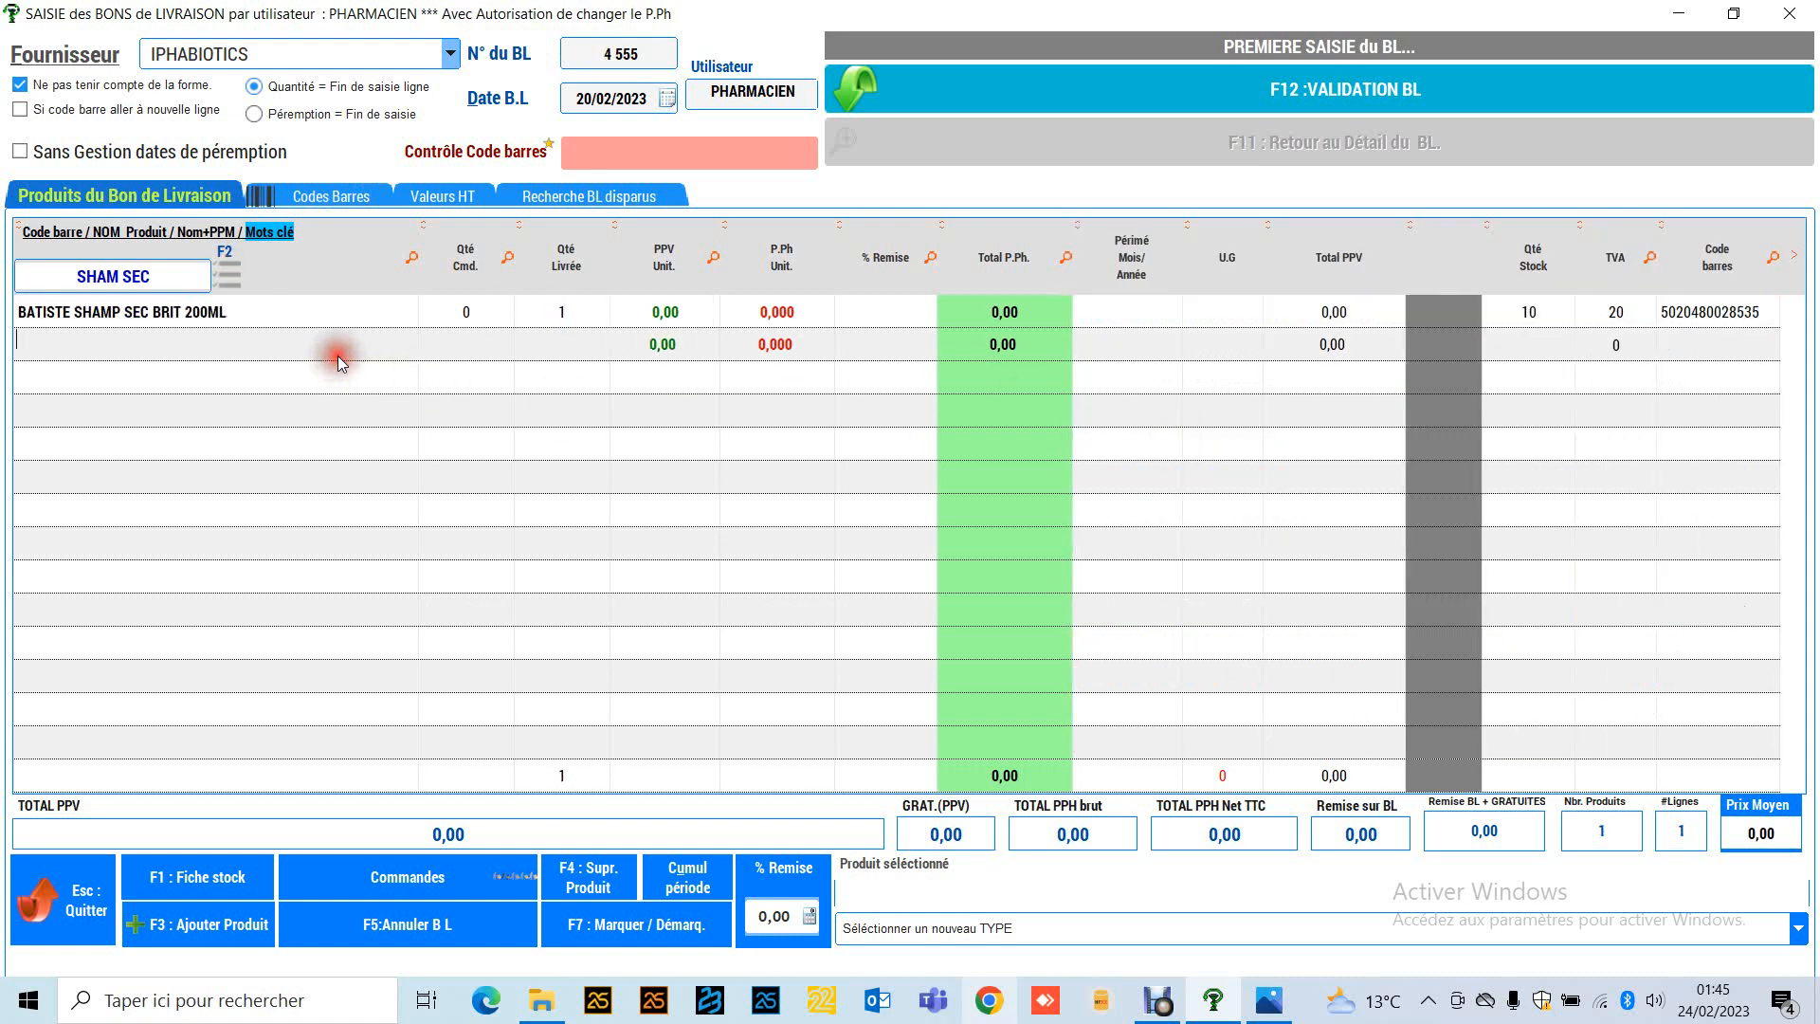
# Step: Search by the keywords DERC SEC and add DERCOS SHAMP ANTI-PELL CHEVEUX SECS 200ML to the delivery note
pyautogui.click(167, 276)
pyautogui.write('DERC SEC')
pyautogui.click(223, 274)
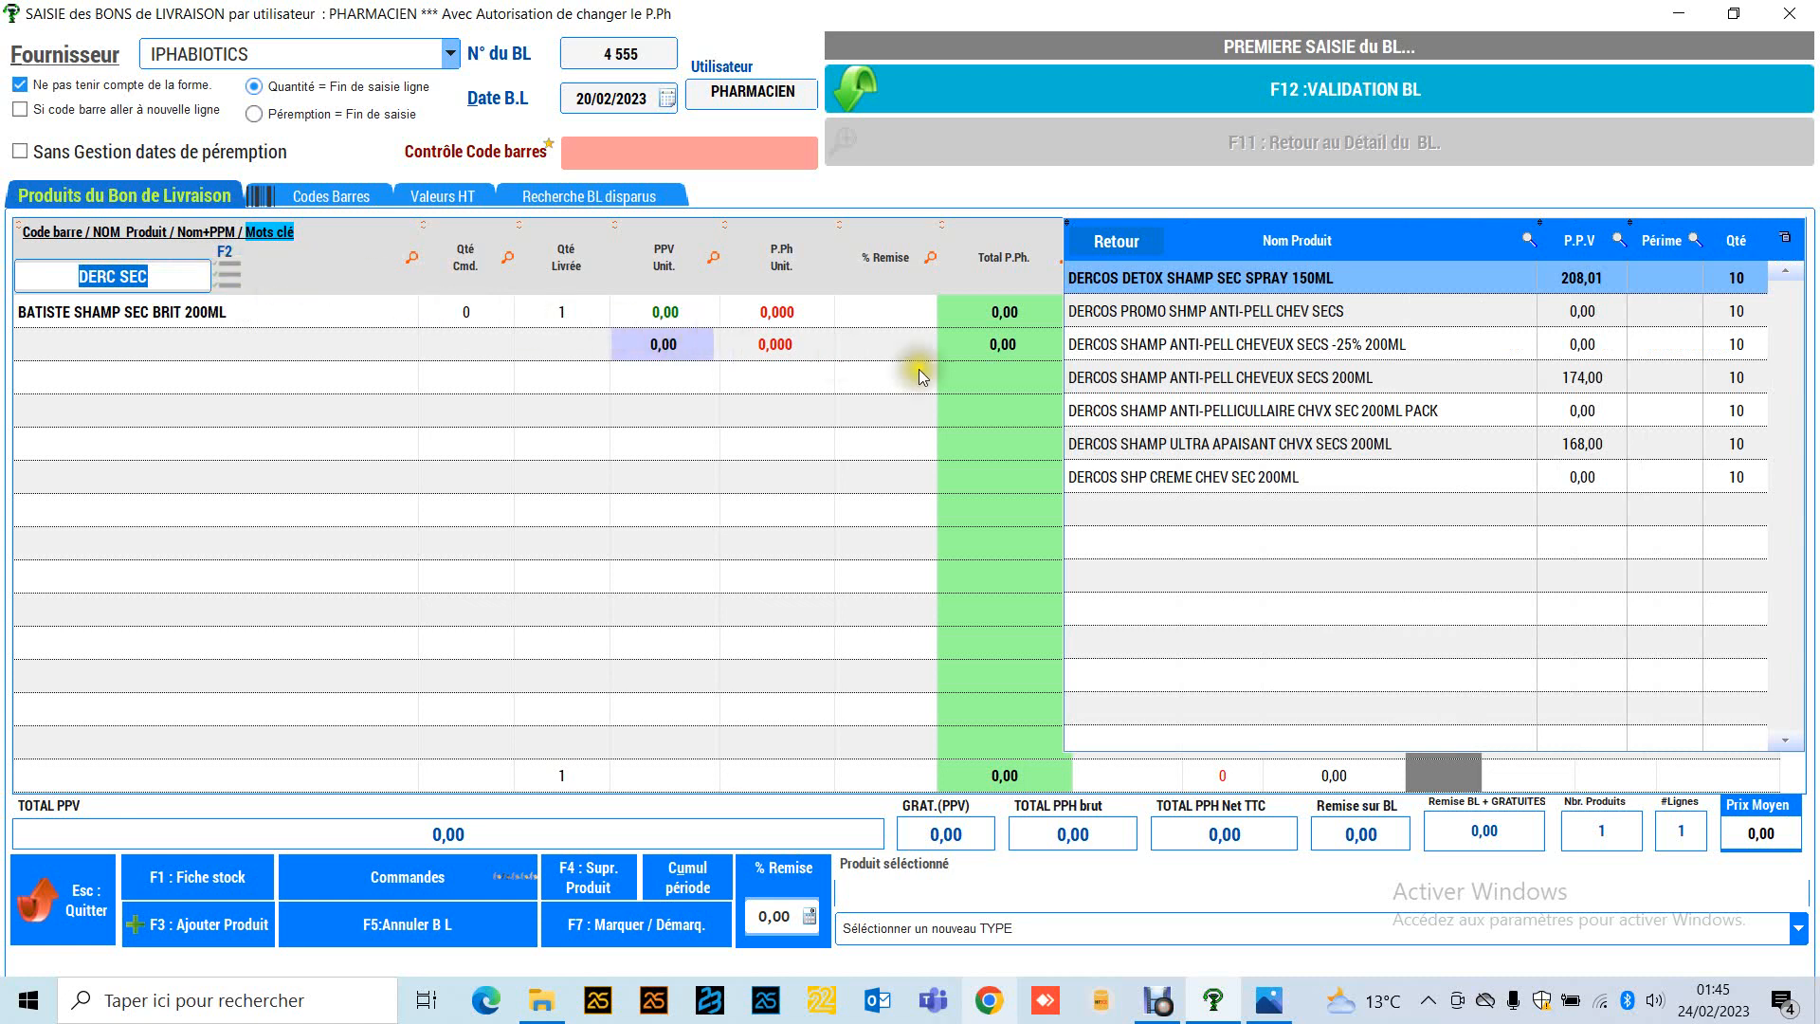
pyautogui.click(1172, 384)
pyautogui.doubleClick(1173, 396)
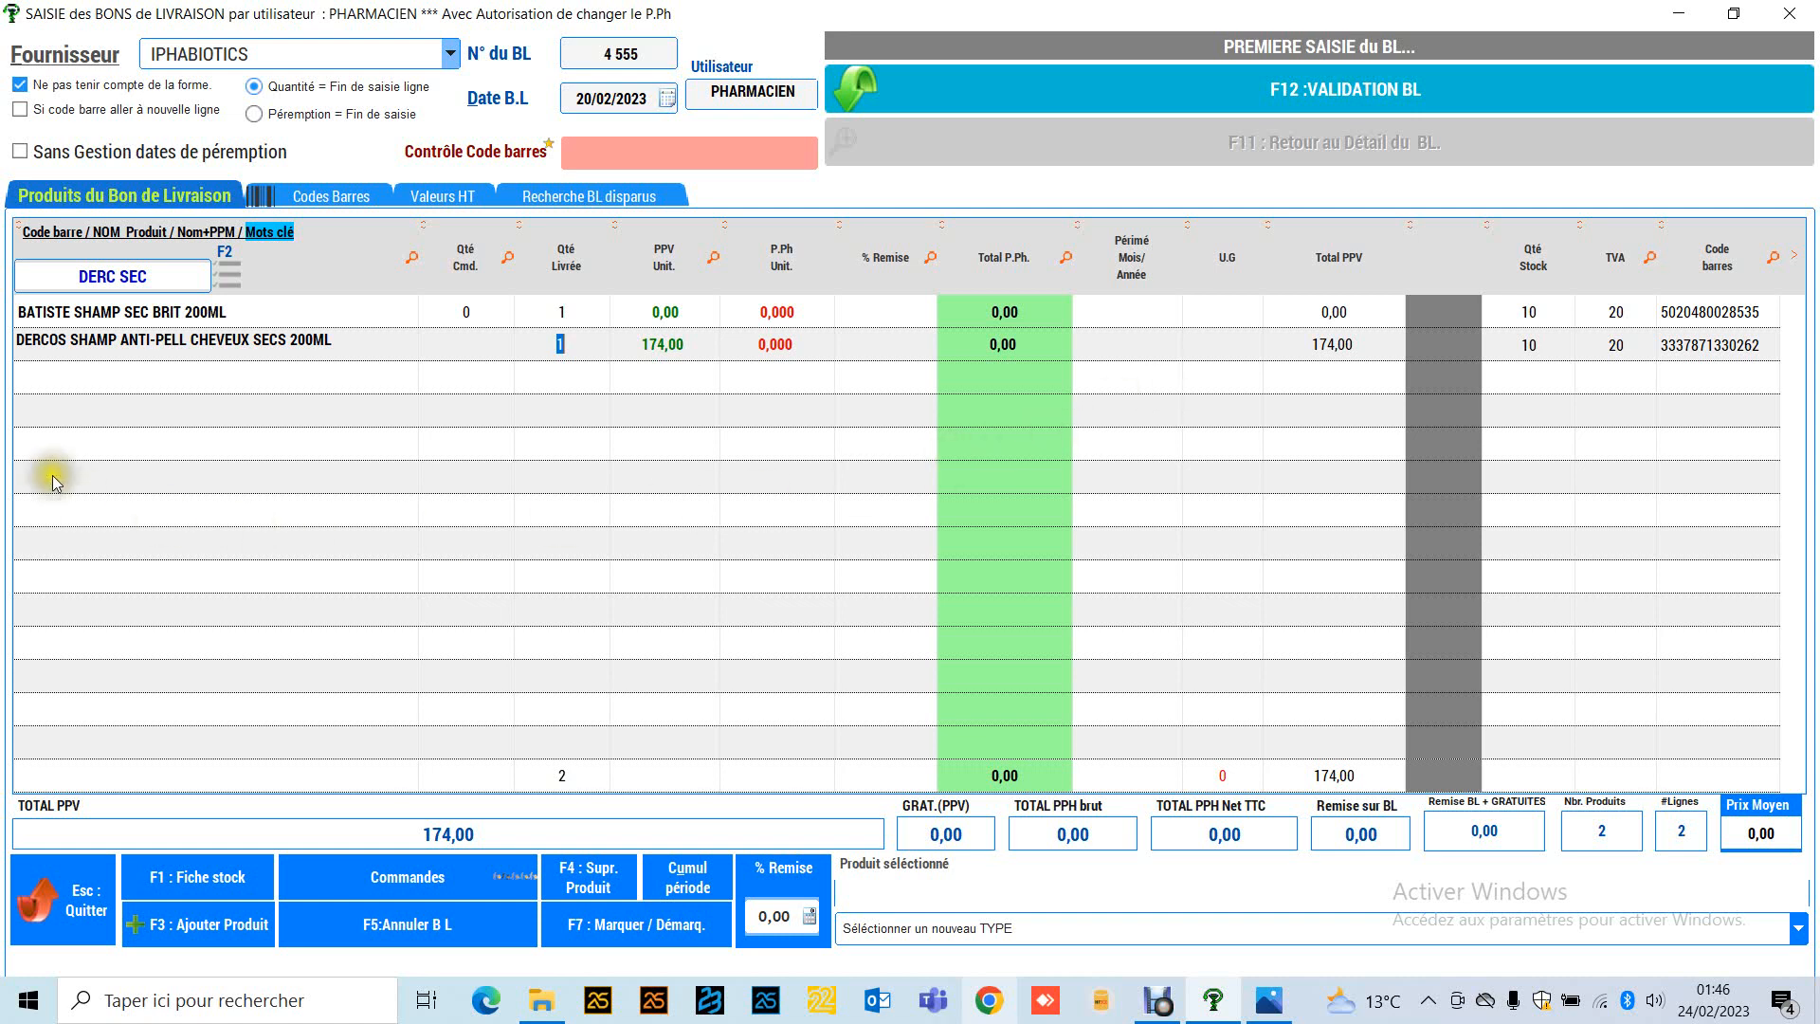
# Step: On a new delivery note line, search by the product name SVR and add SVR AK SECURE DM PROTECT 50 ML
pyautogui.click(57, 390)
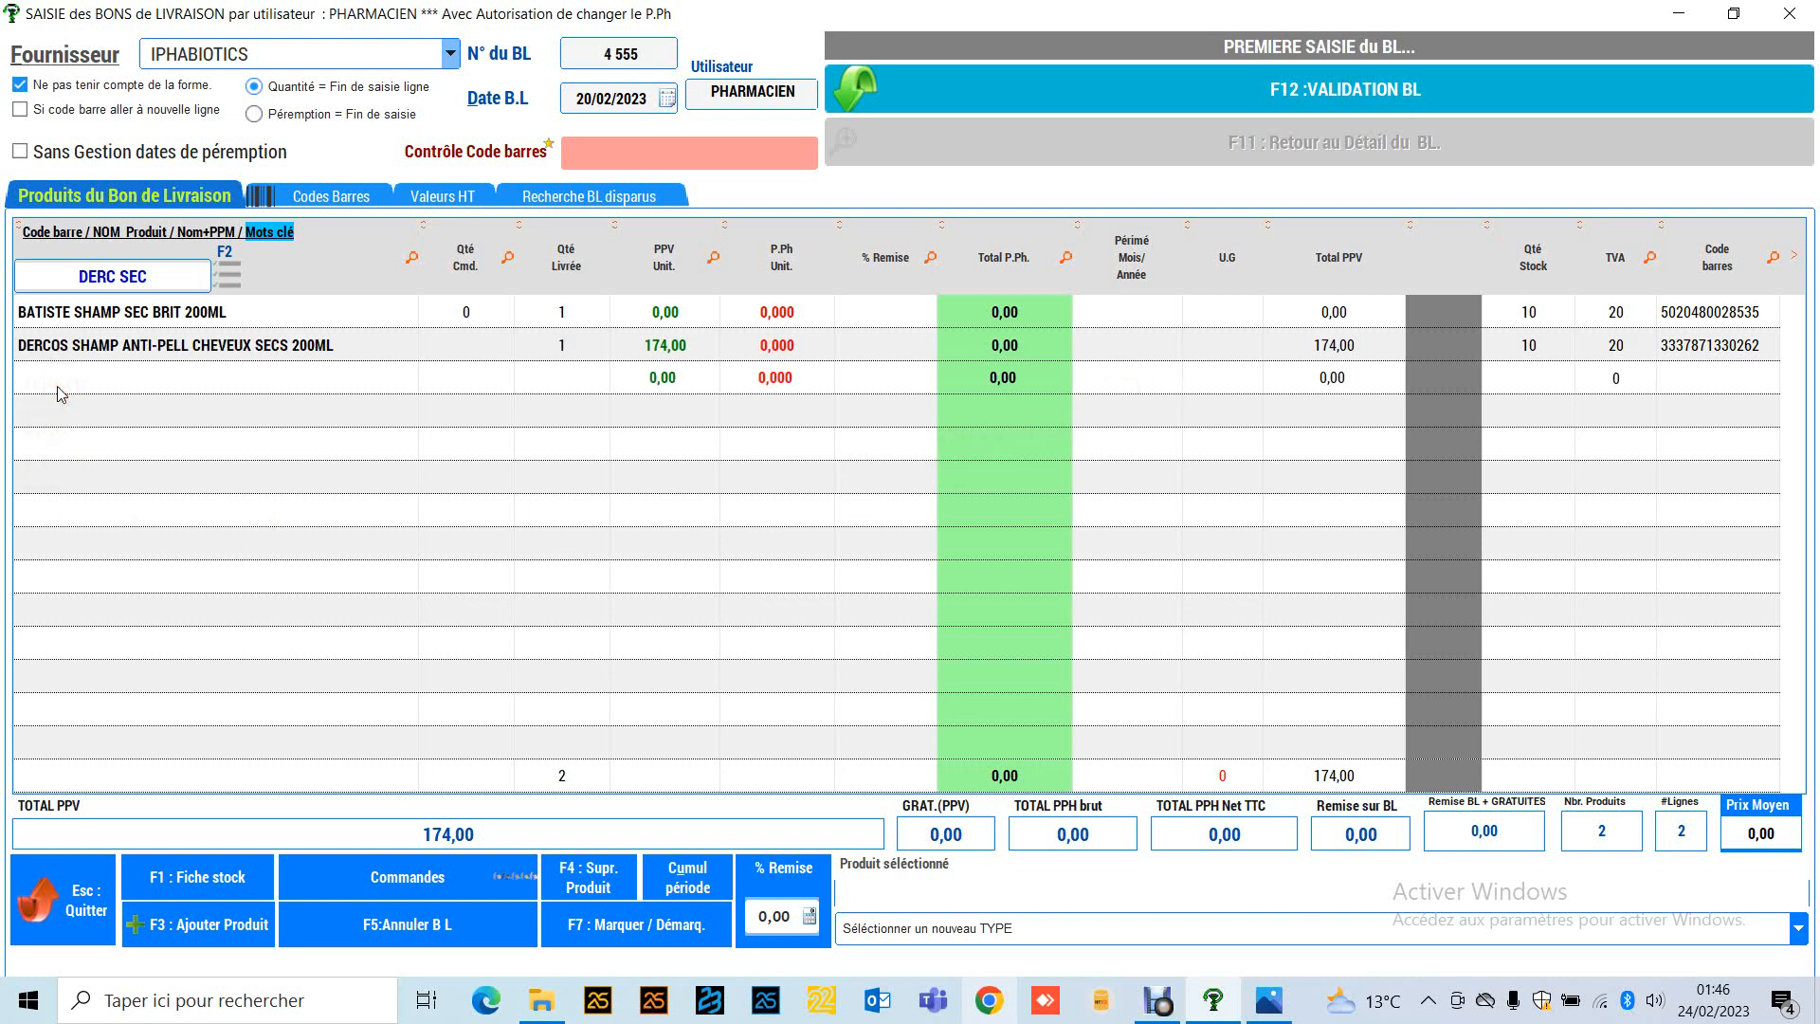
pyautogui.write('SVR')
pyautogui.press('Return')
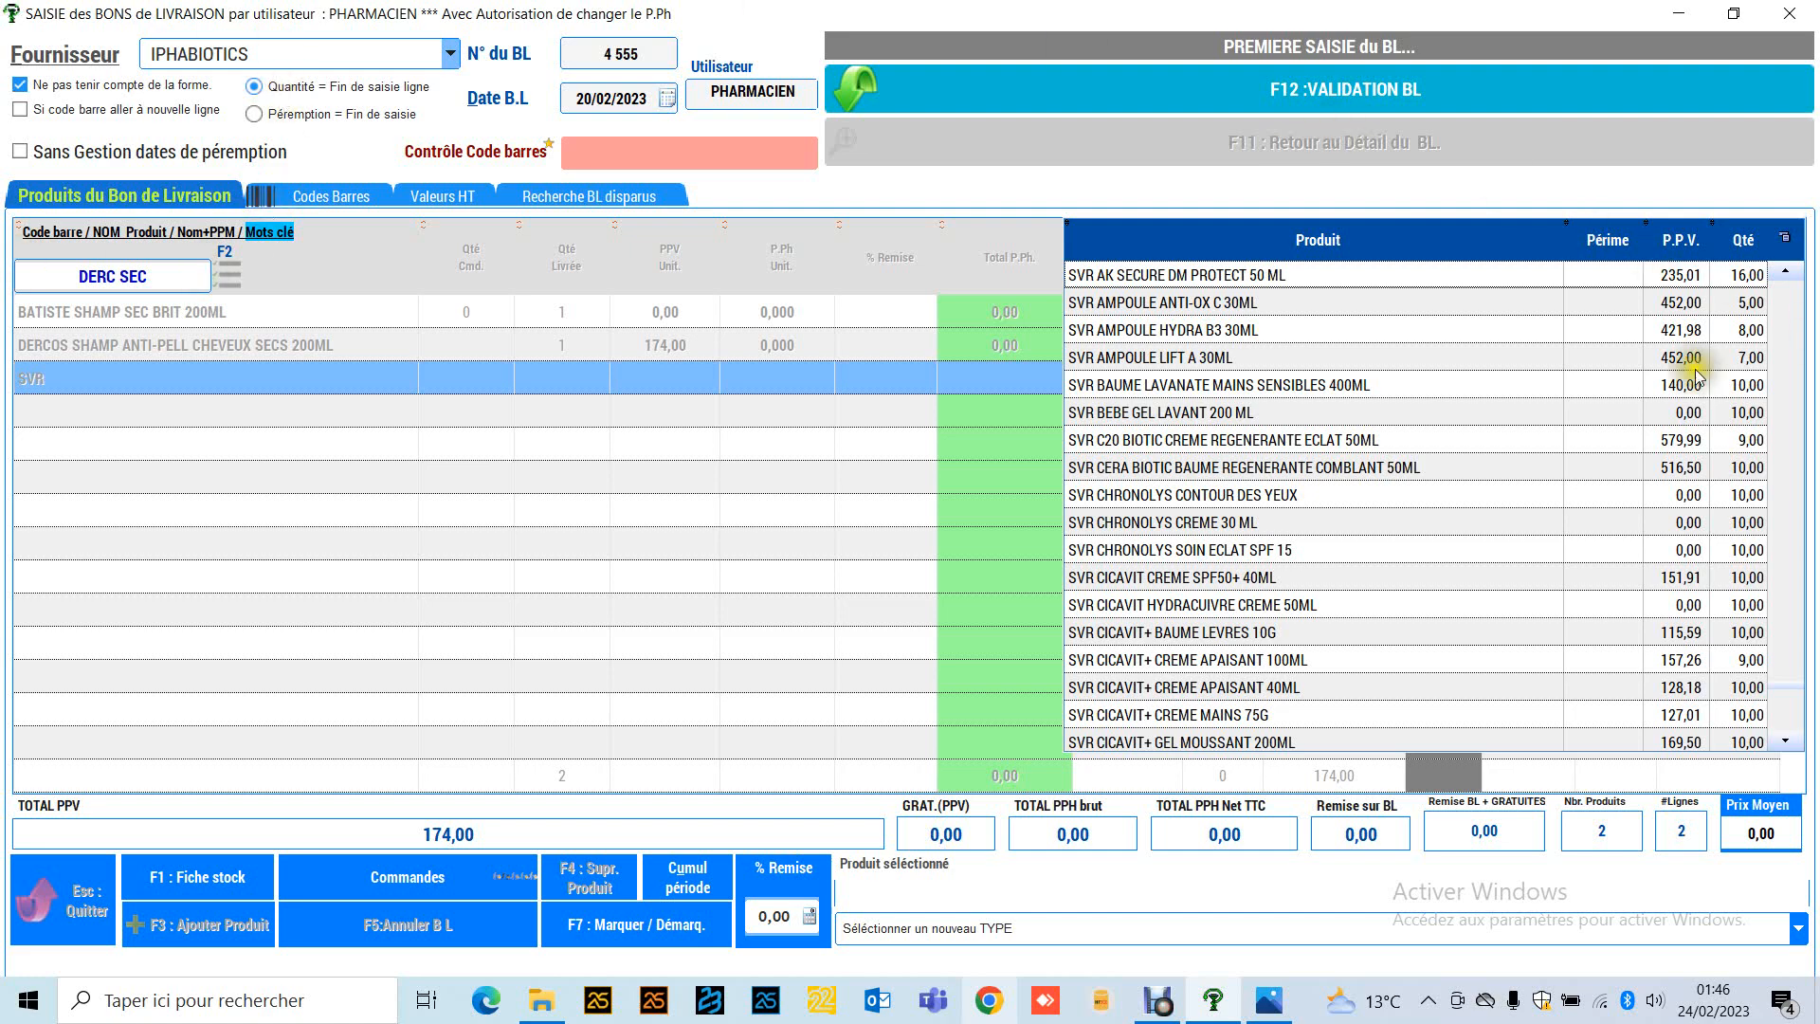
pyautogui.scroll(-20, 1346, 442)
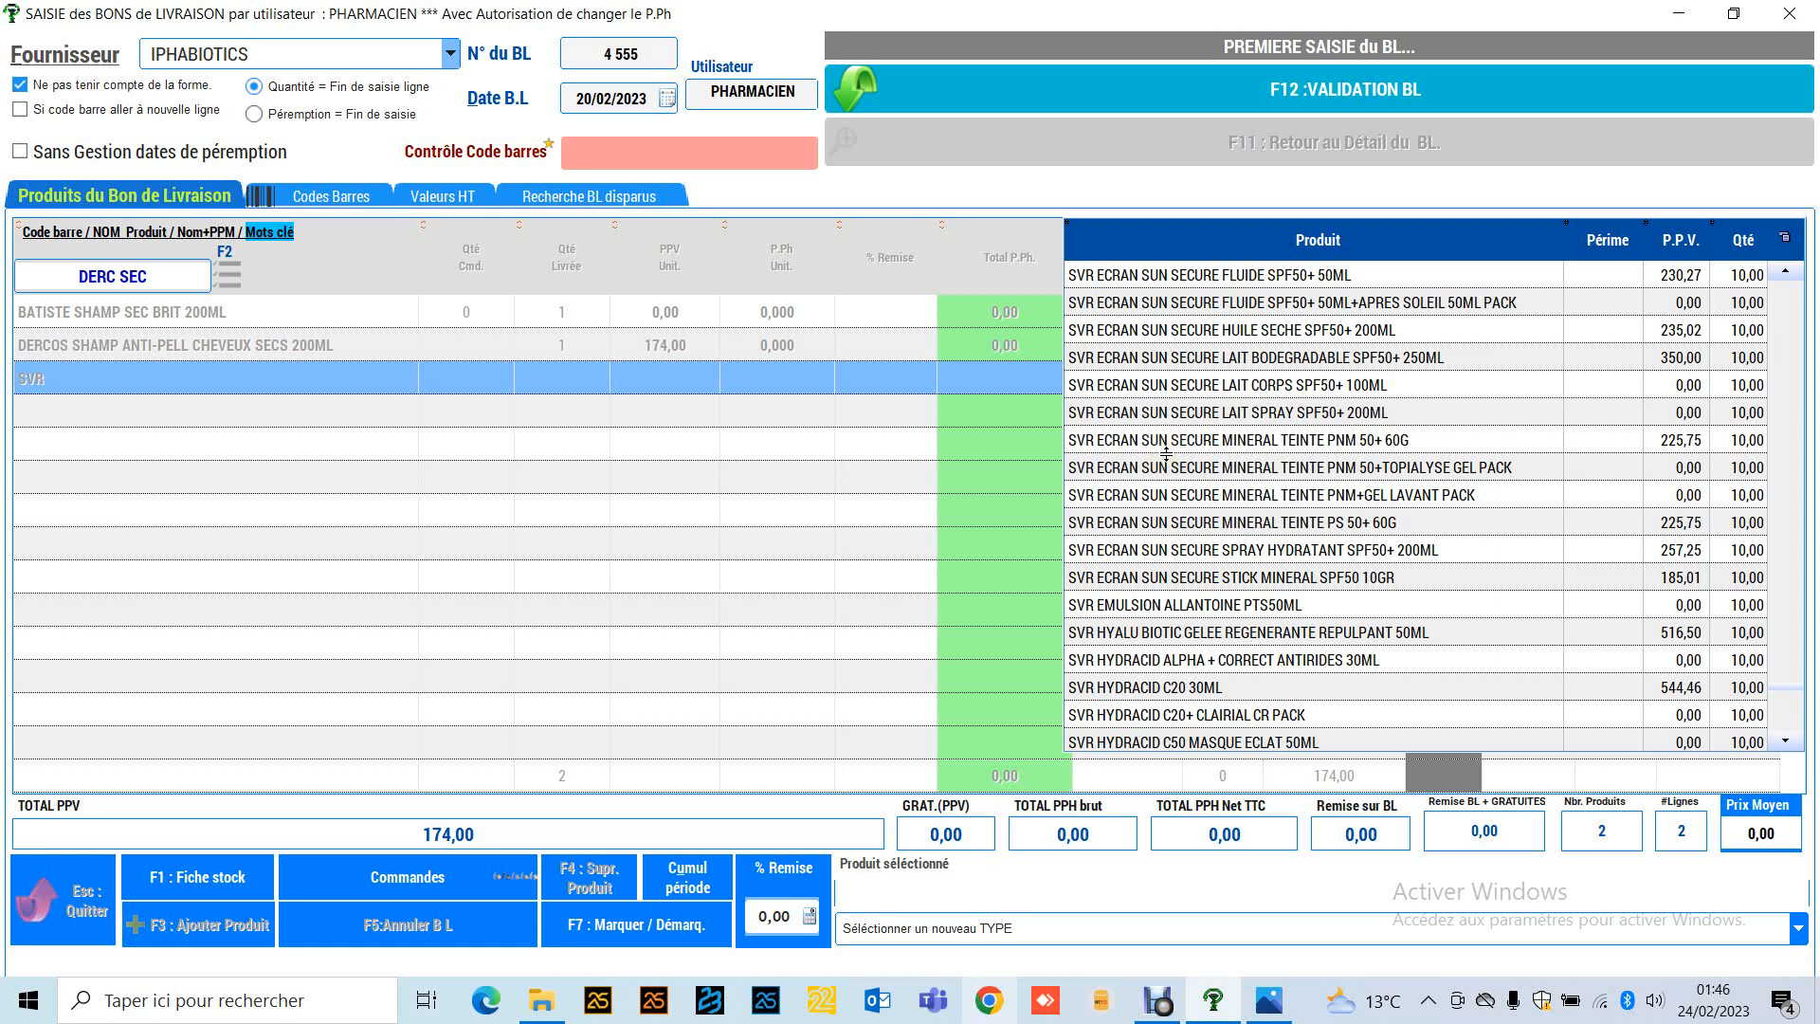
pyautogui.click(190, 272)
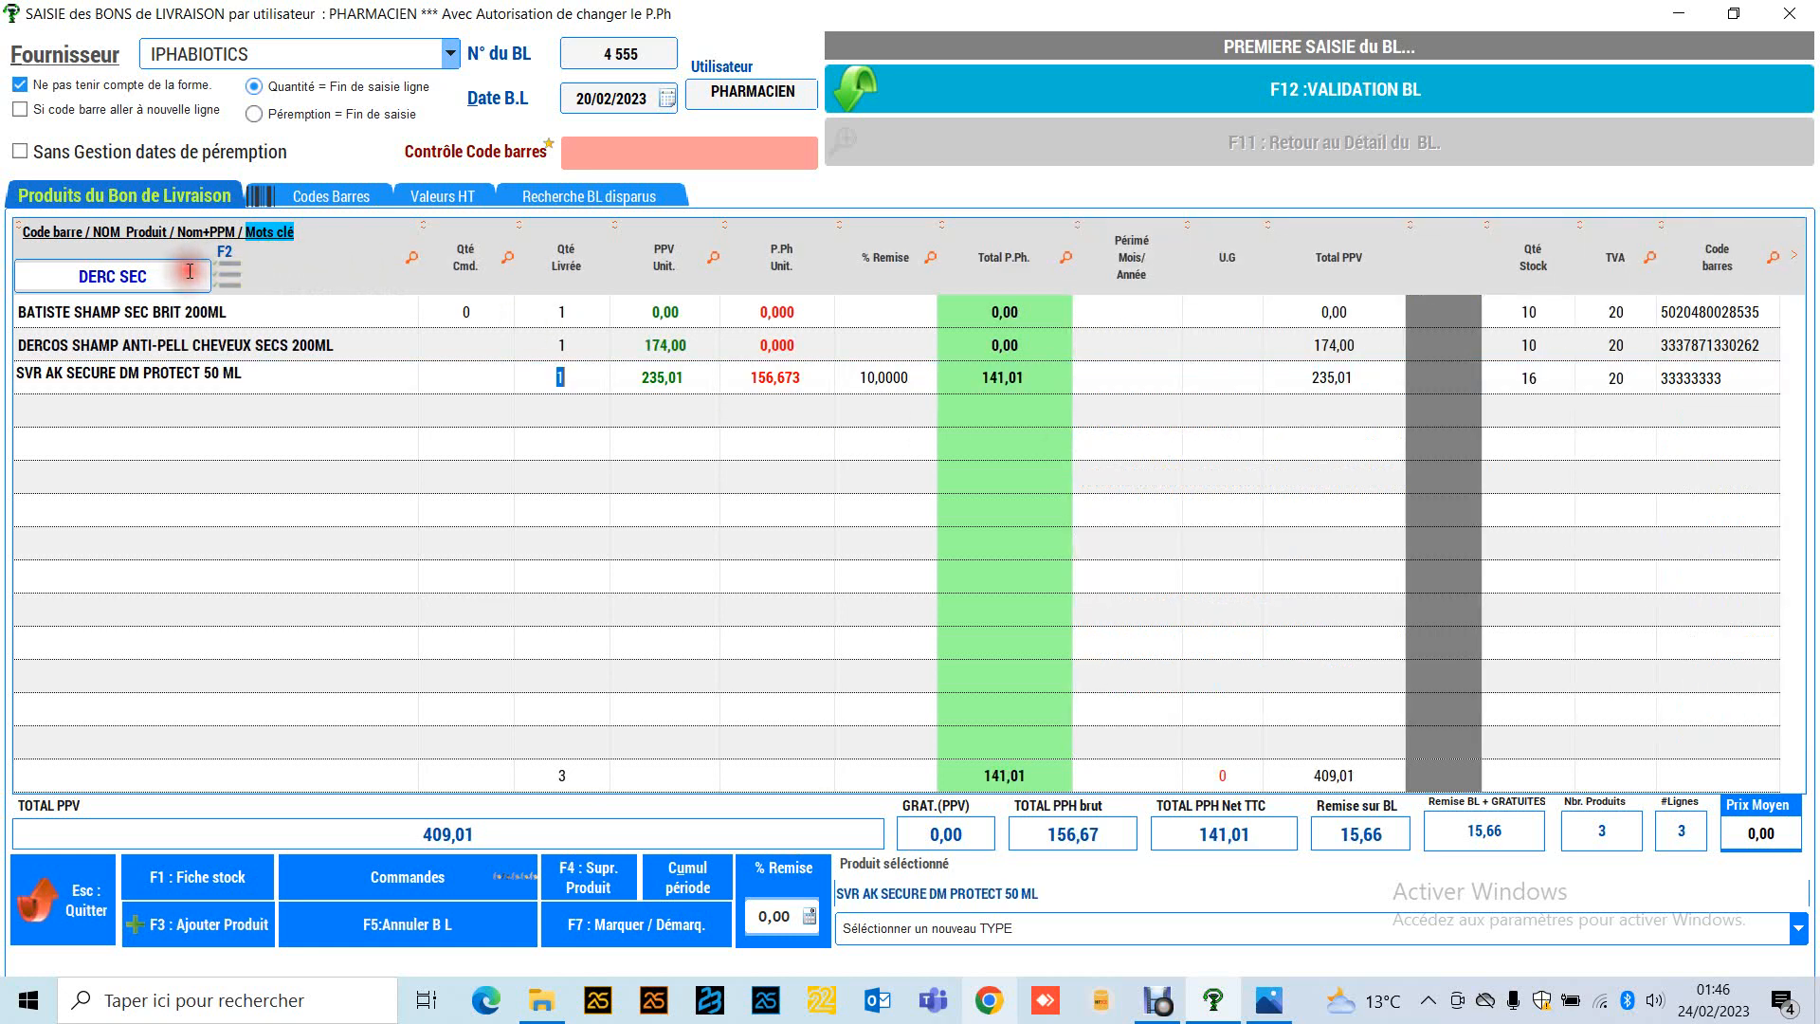
# Step: Search for products by the keywords SVR SECU on a new delivery note line and look through the matching products
pyautogui.click(190, 272)
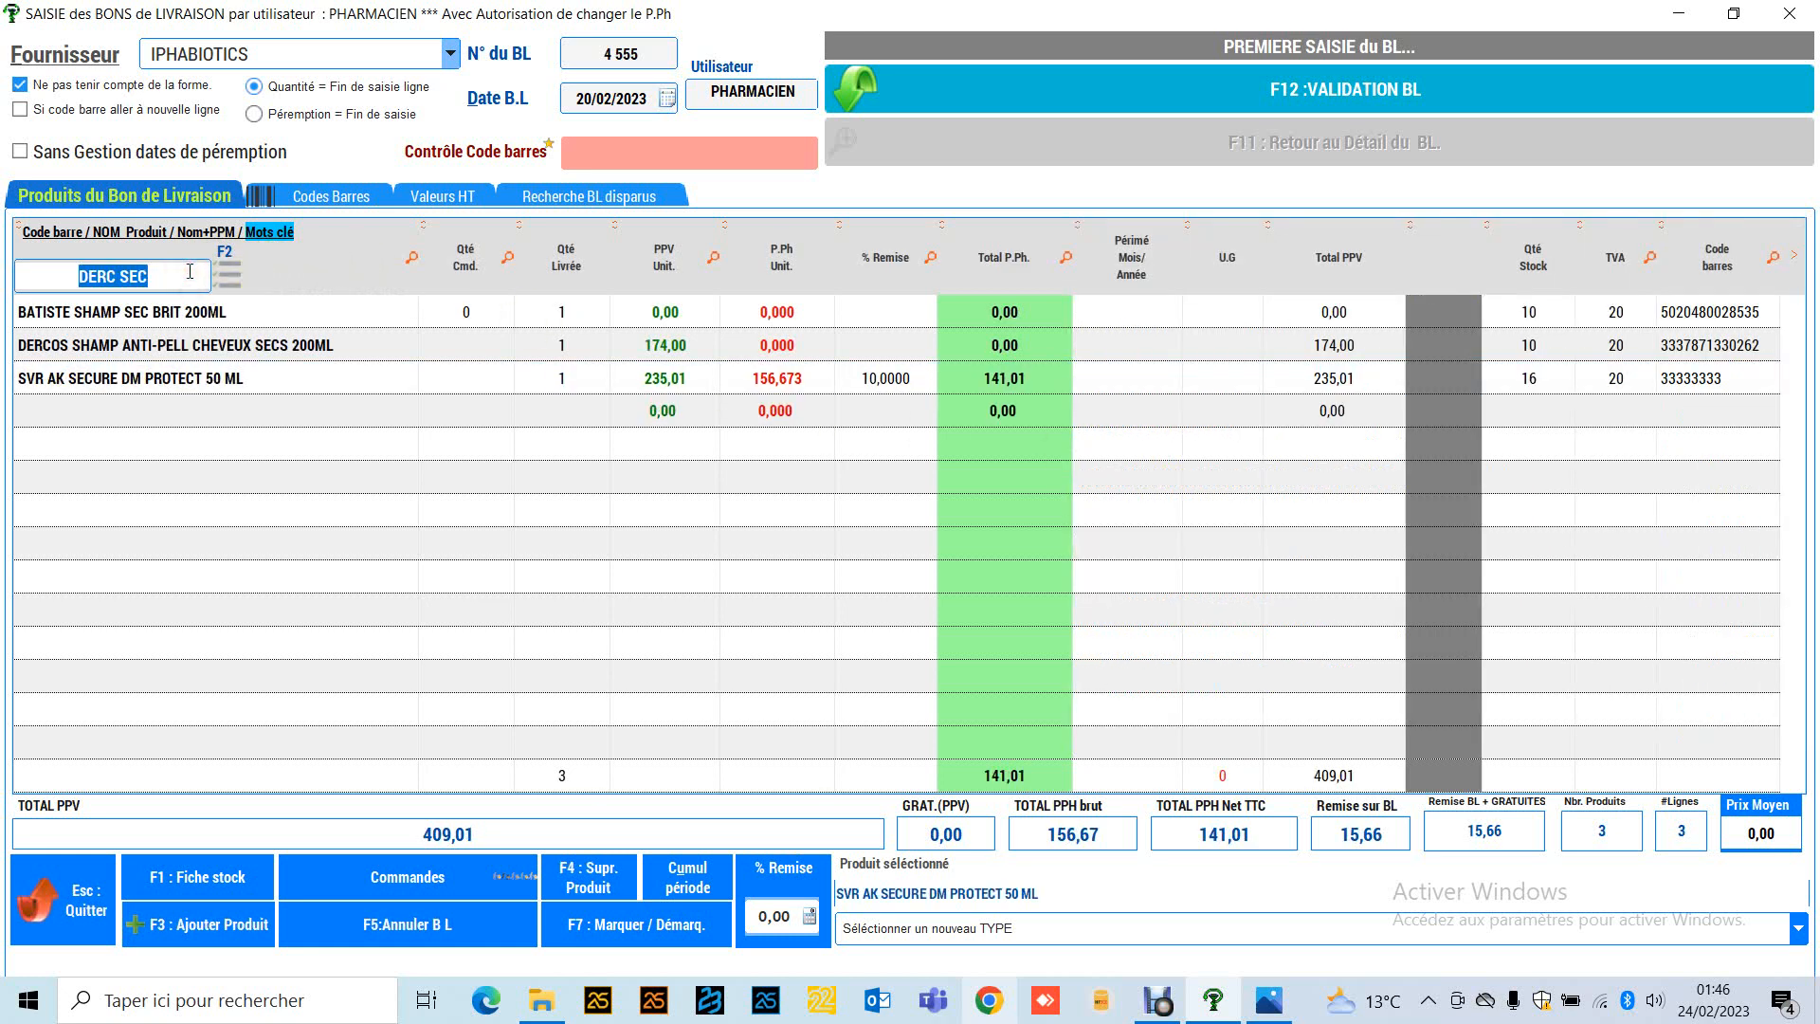
pyautogui.write('SVR SECU')
pyautogui.press('Return')
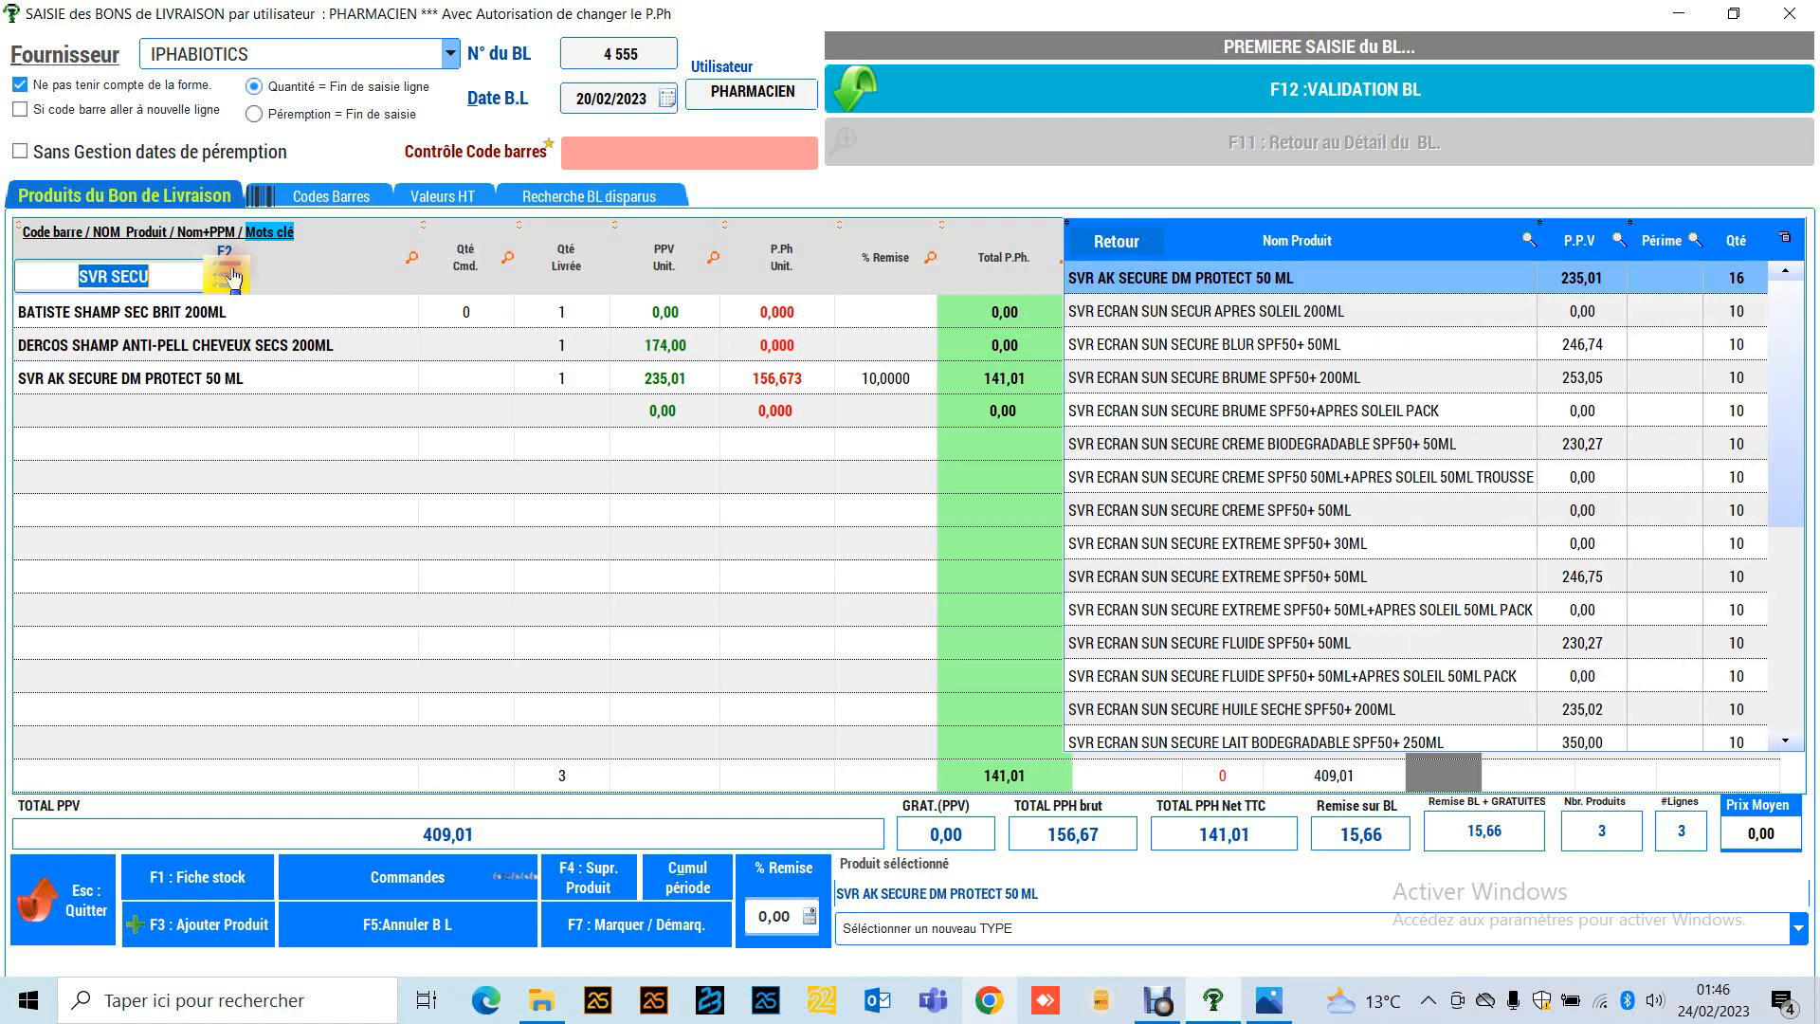
pyautogui.scroll(-4, 1246, 464)
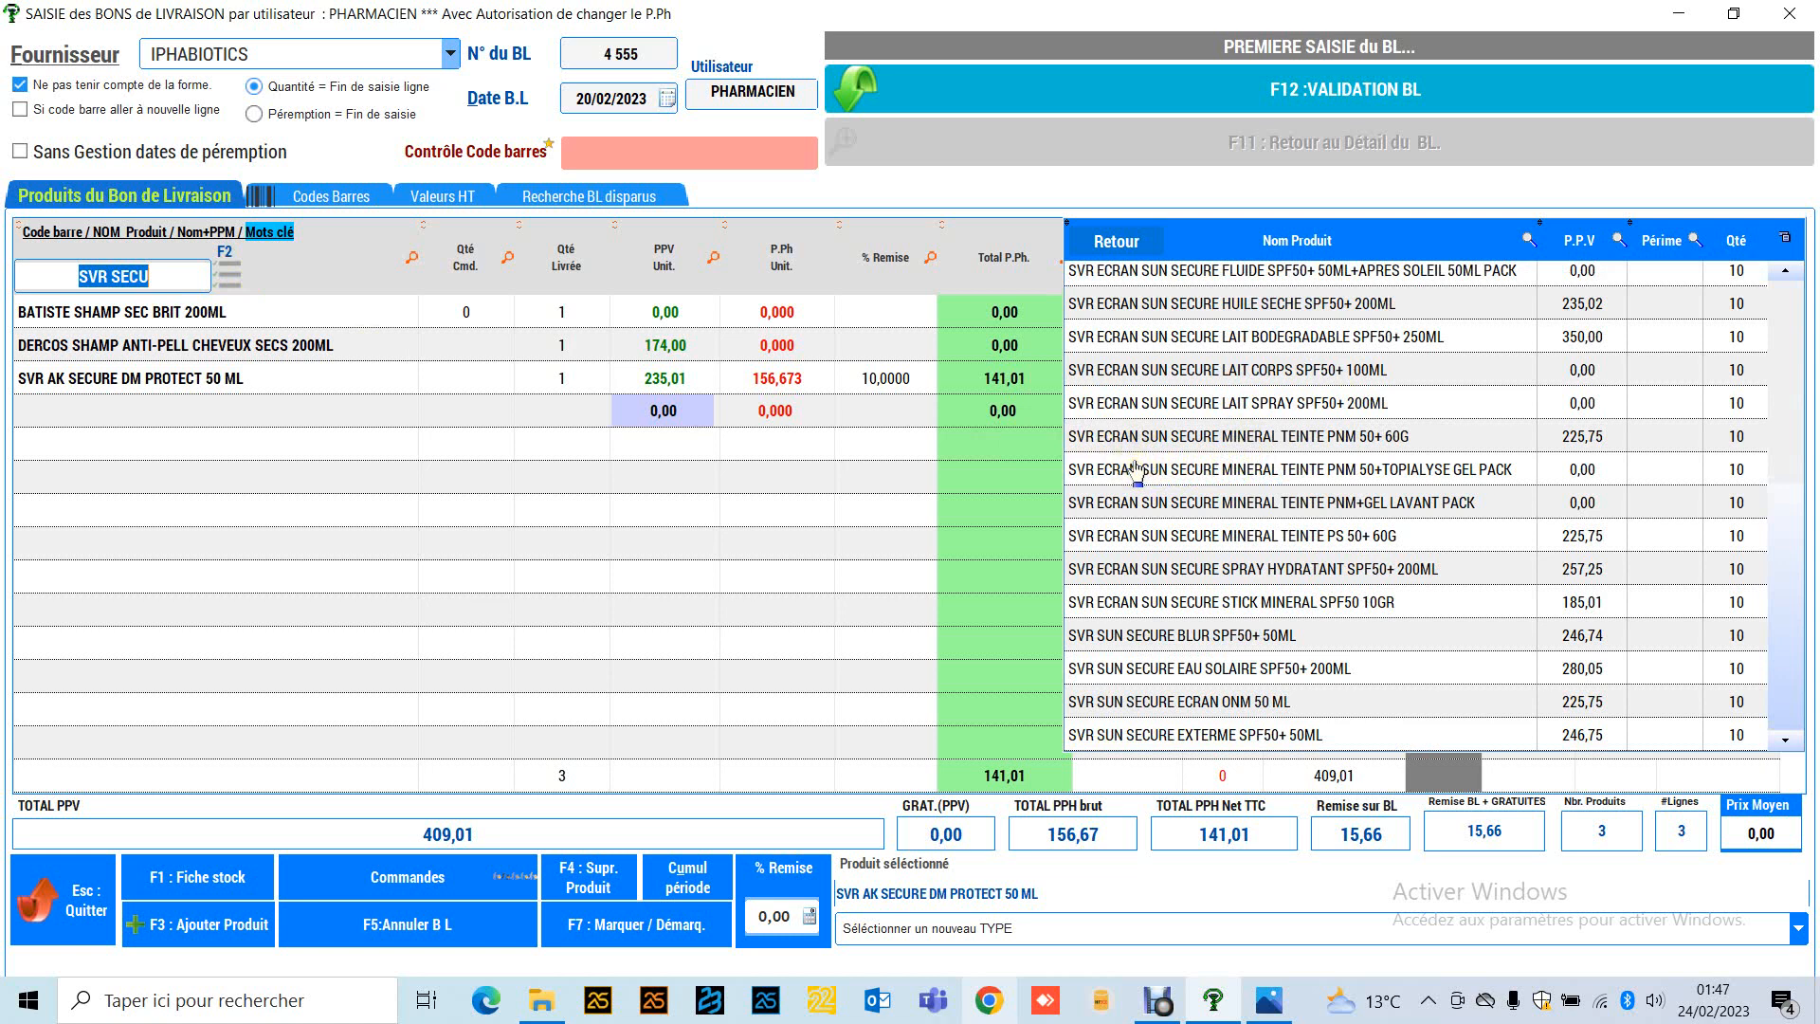
# Step: Refine the keyword search to SVR SECU 10G and add SVR ECRAN SUN SECURE STICK MINERAL SPF50 10GR to the delivery note
pyautogui.click(172, 268)
pyautogui.write('10')
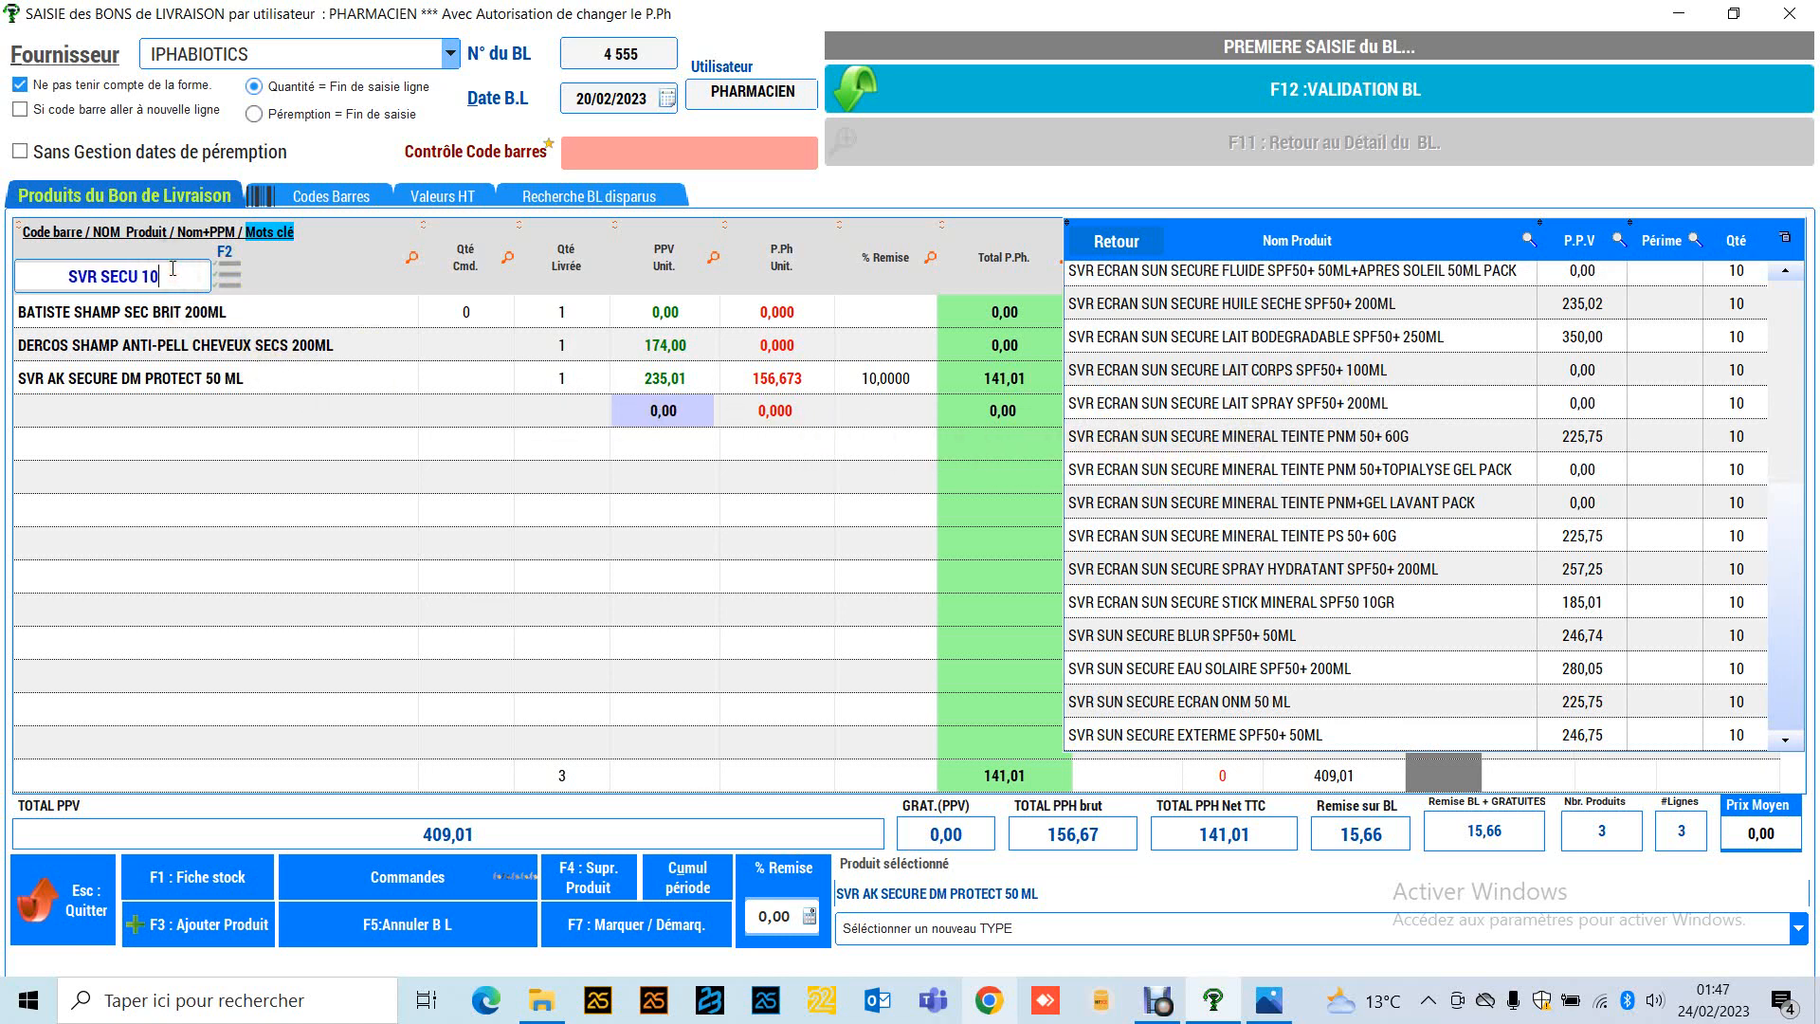
pyautogui.write('G')
pyautogui.click(223, 275)
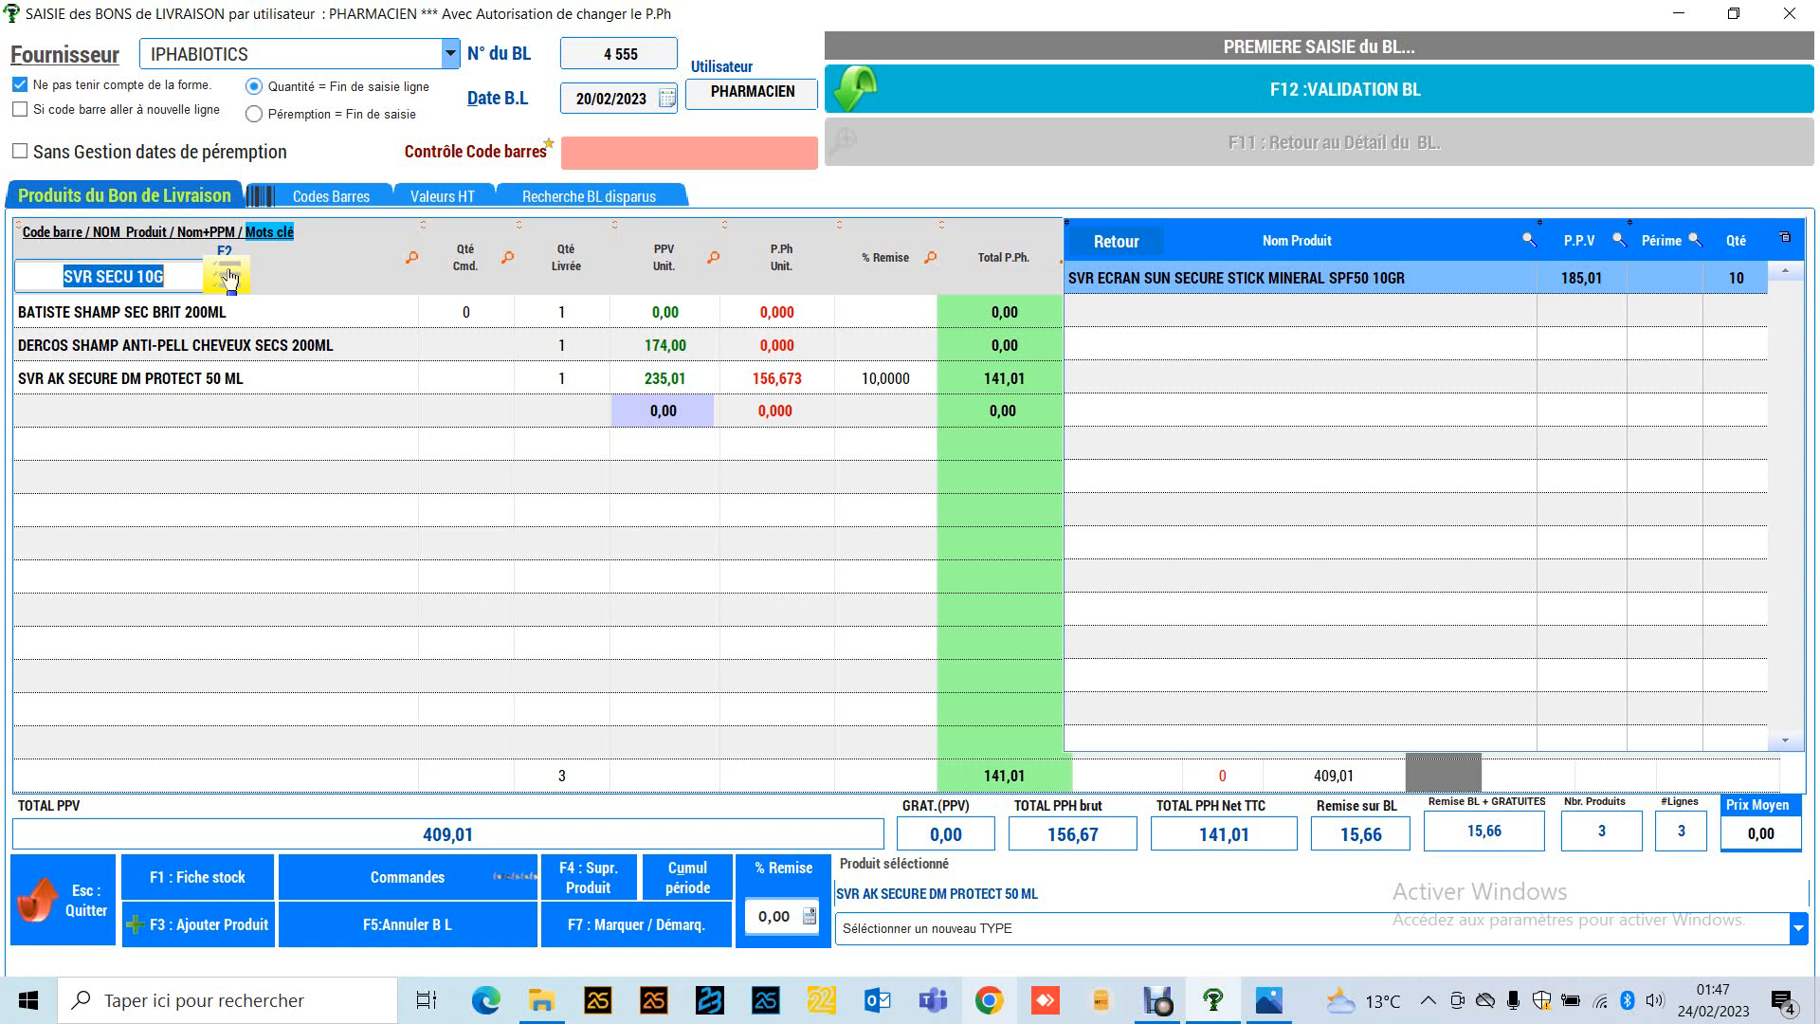
pyautogui.doubleClick(1172, 282)
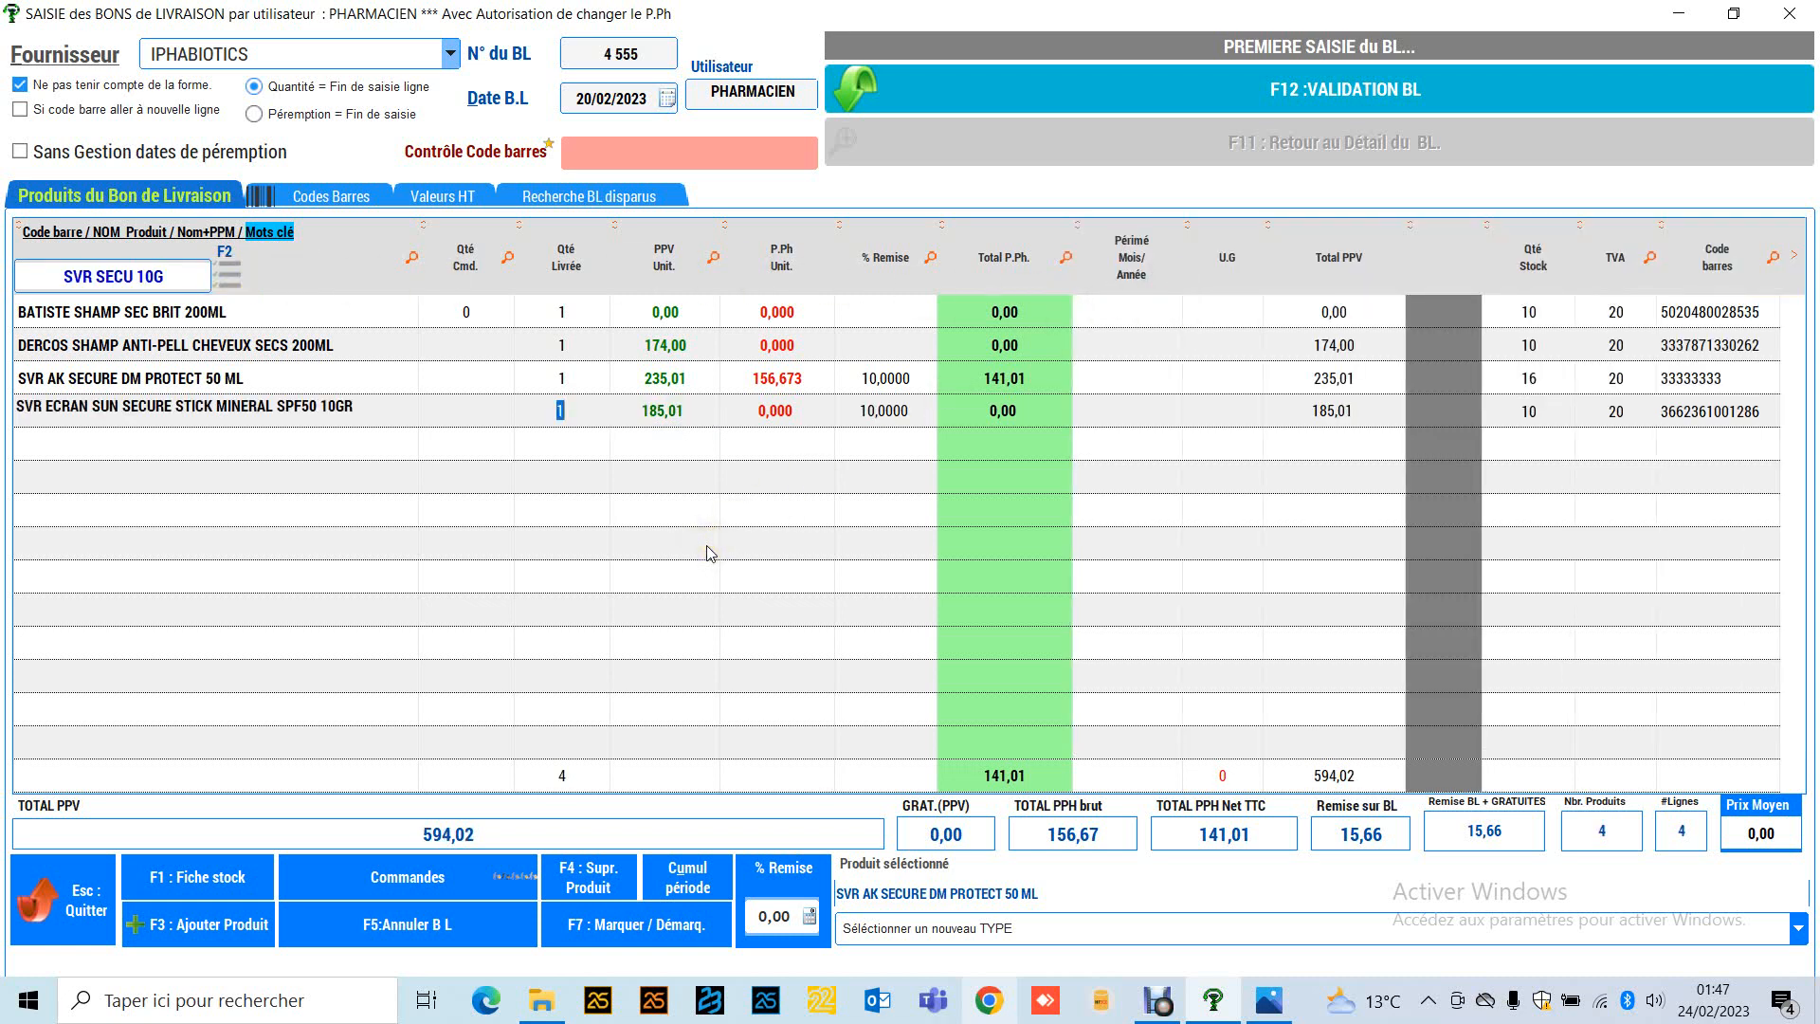